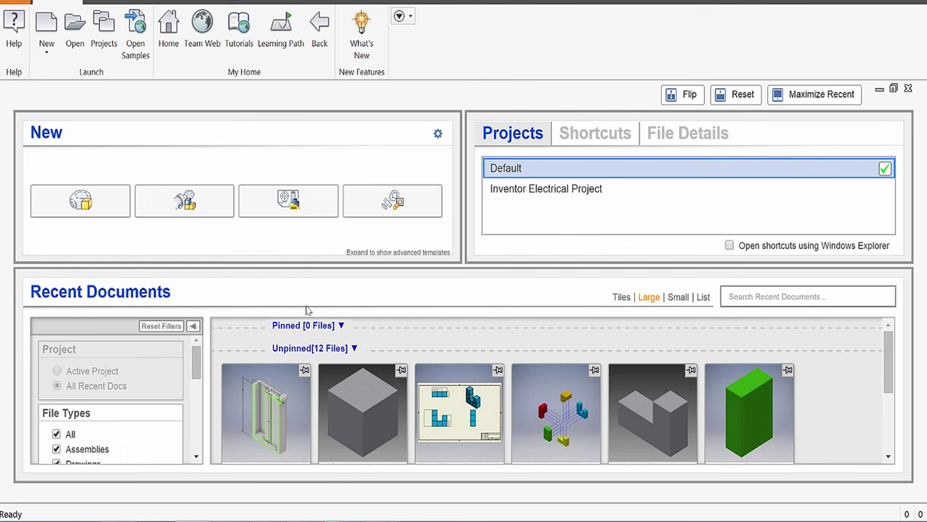
Create a new part file and start a 2D sketch on the XZ plane
{"action": "left_click", "coordinate": [22, 2]}
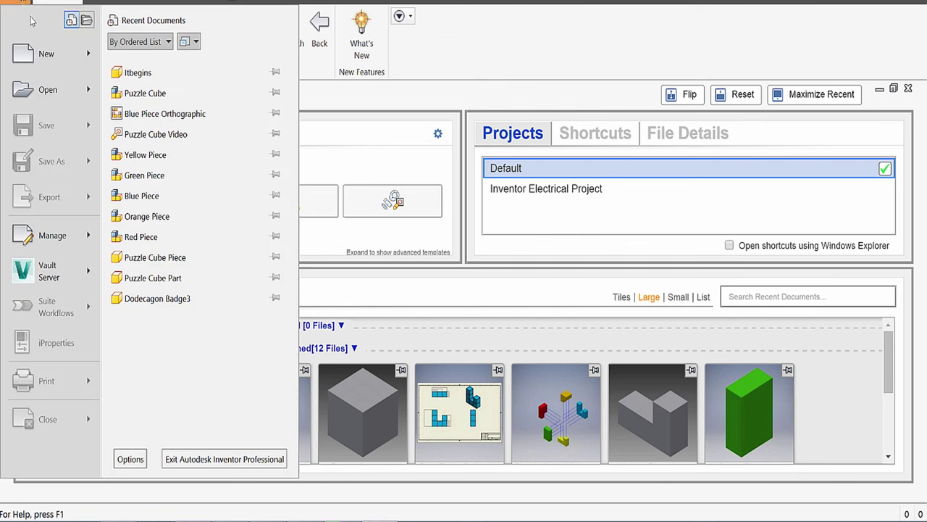
{"action": "mouse_move", "coordinate": [73, 54]}
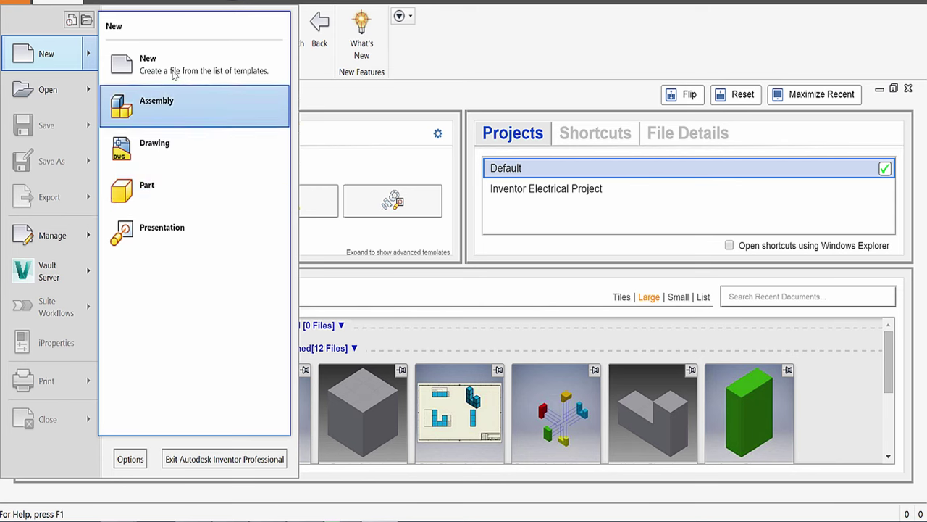
{"action": "left_click", "coordinate": [139, 67]}
{"action": "double_click", "coordinate": [431, 92]}
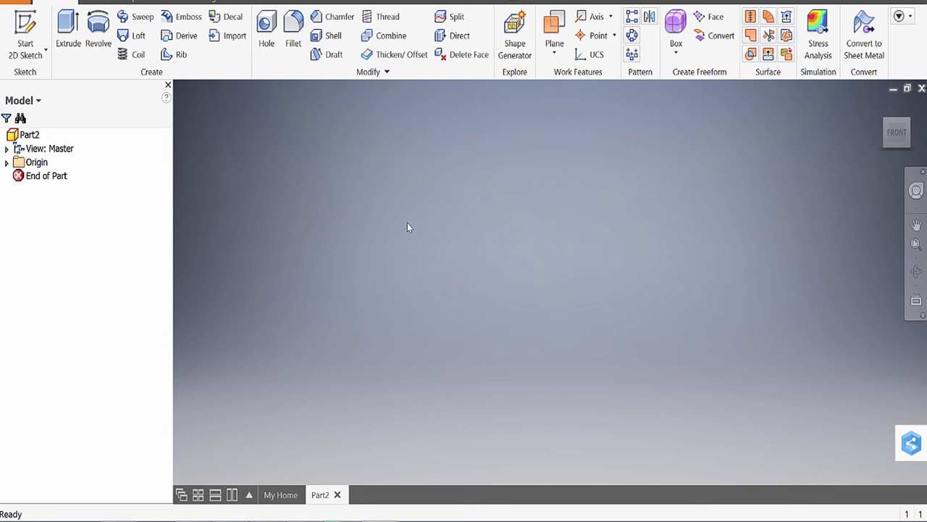
{"action": "left_click", "coordinate": [26, 26]}
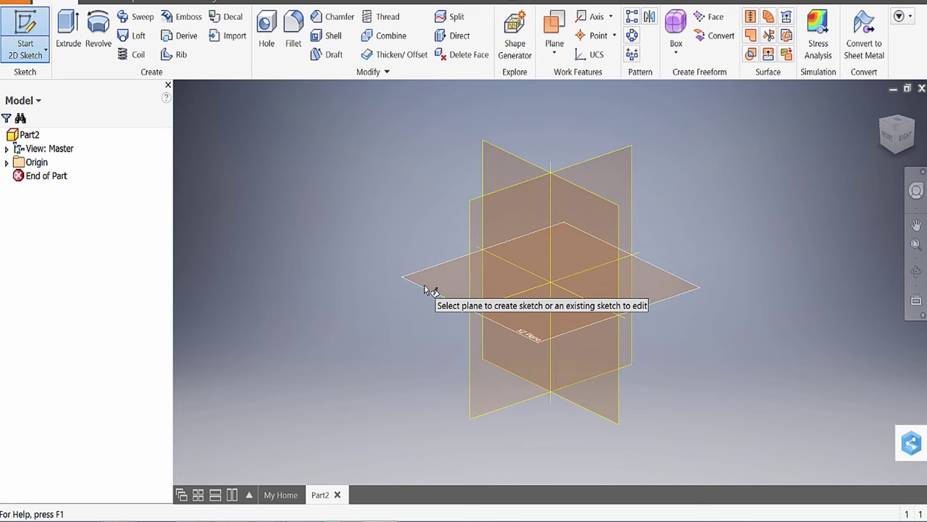
{"action": "left_click", "coordinate": [429, 290]}
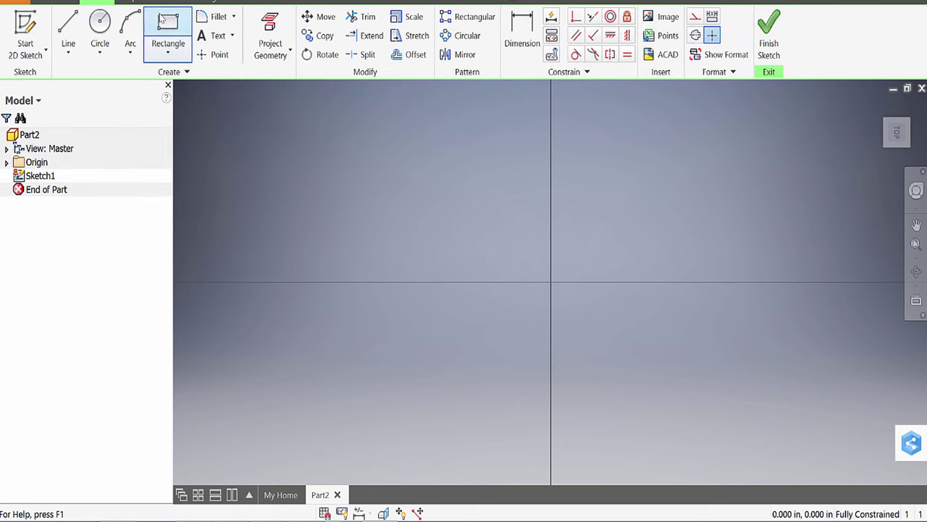
Draw a circle 1.5 in in diameter centred on the sketch origin
{"action": "left_click", "coordinate": [101, 24]}
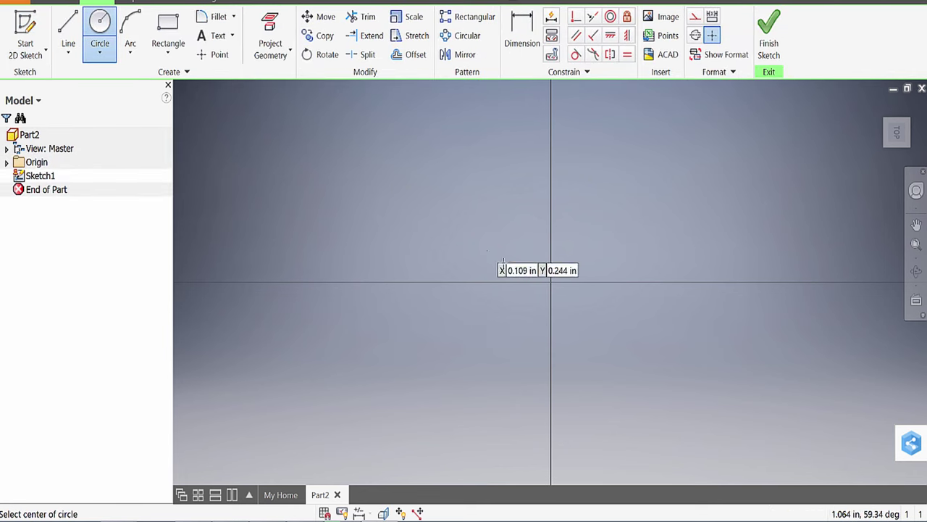
{"action": "left_click", "coordinate": [551, 281]}
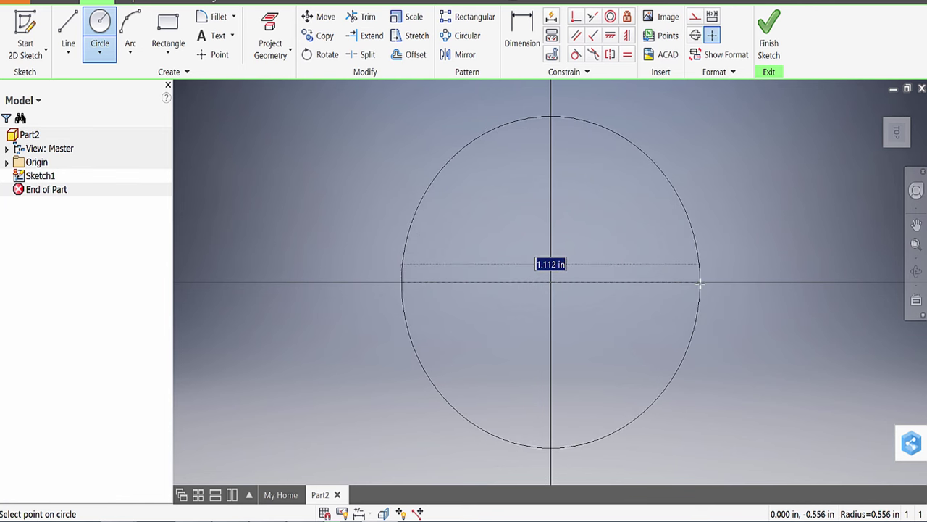
{"action": "type", "text": "5"}
{"action": "key", "text": "Return"}
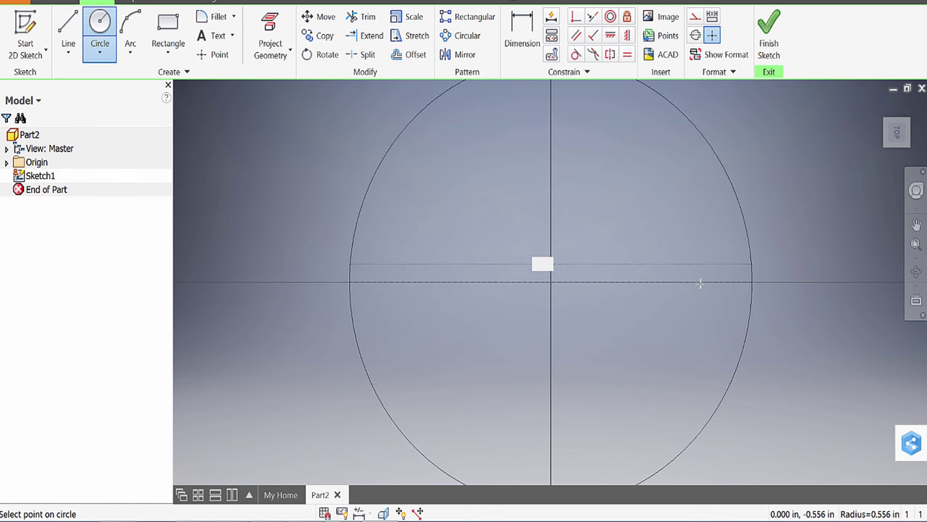
Add a concentric outer circle 1.75 in in diameter at the origin and finish the sketch
{"action": "scroll", "coordinate": [700, 282], "scroll_direction": "down", "scroll_amount": 3}
{"action": "mouse_move", "coordinate": [694, 278]}
{"action": "middle_mouse_down"}
{"action": "mouse_move", "coordinate": [606, 296]}
{"action": "mouse_move", "coordinate": [558, 294]}
{"action": "middle_mouse_up"}
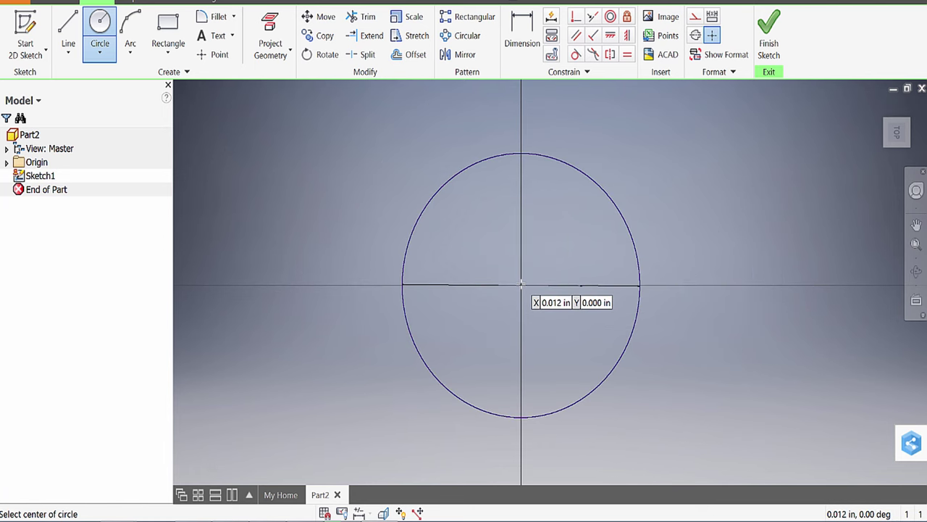
{"action": "left_click", "coordinate": [521, 283]}
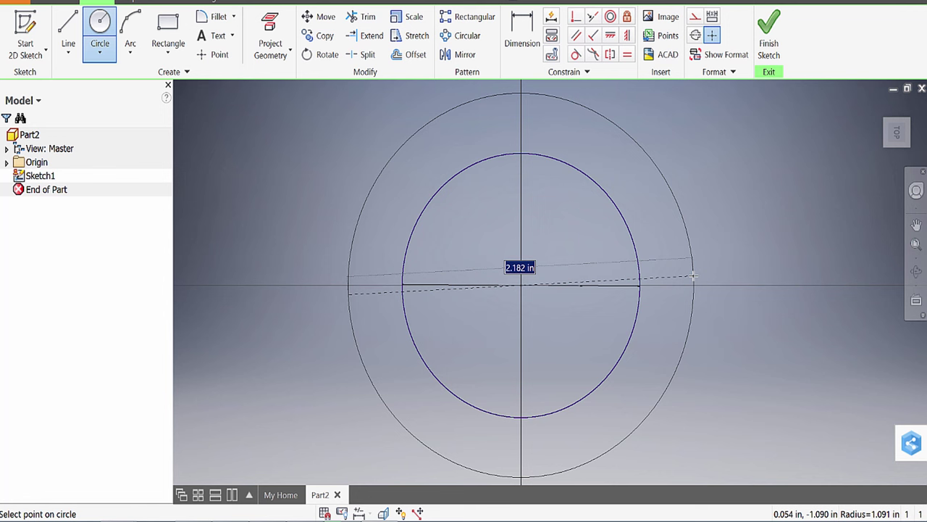
{"action": "type", "text": "1.5"}
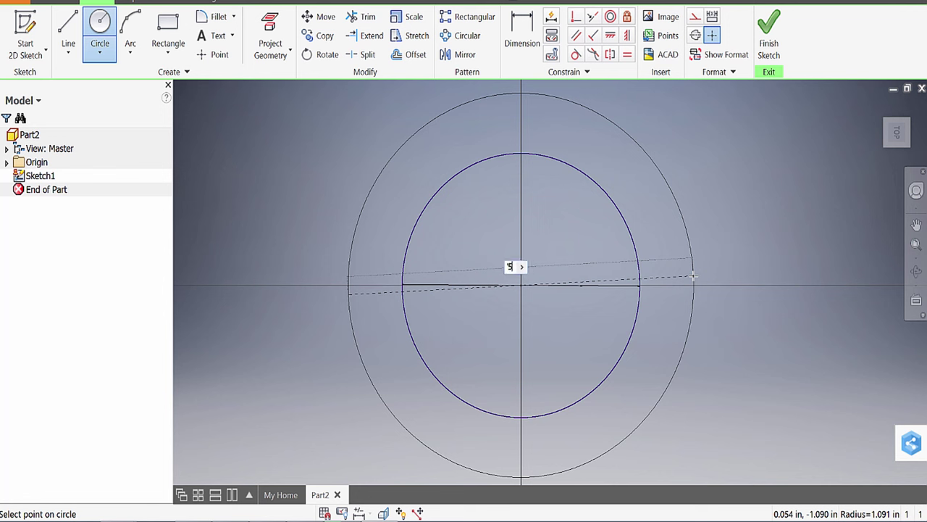
{"action": "key", "text": "Return"}
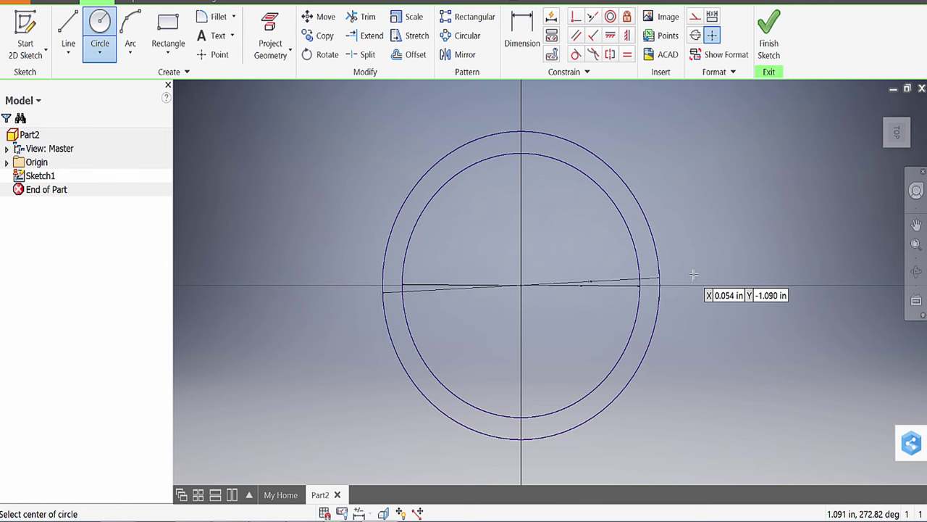
{"action": "left_click", "coordinate": [768, 36]}
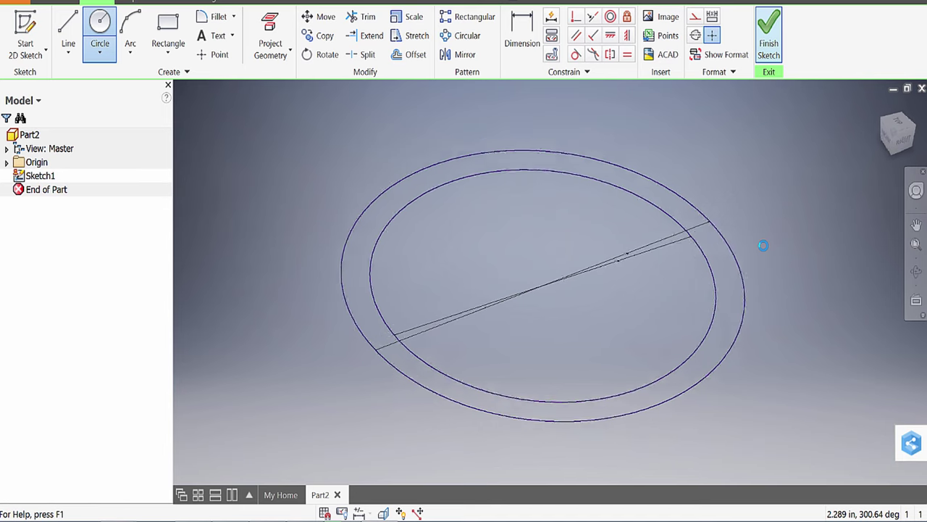
Extrude the ring-shaped profile between the two circles by 0.1 in as a new solid
{"action": "left_click", "coordinate": [68, 32]}
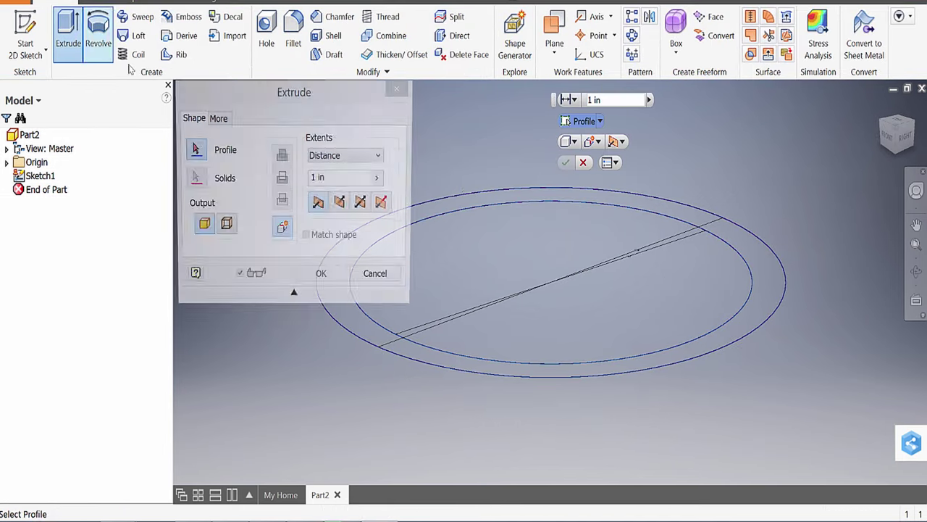
{"action": "left_click", "coordinate": [749, 251]}
{"action": "middle_click_drag", "start_coordinate": [777, 308], "coordinate": [840, 373]}
{"action": "middle_click_drag", "start_coordinate": [644, 289], "coordinate": [608, 366]}
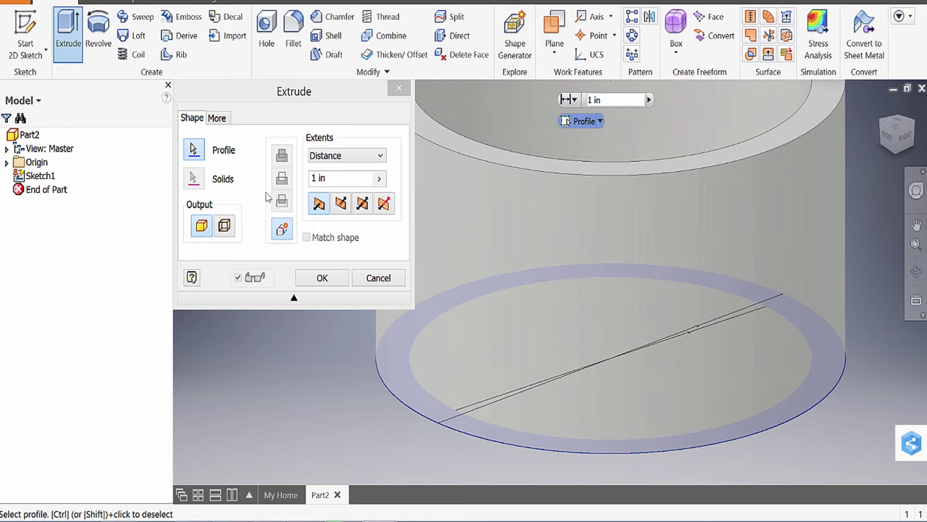
{"action": "left_click", "coordinate": [342, 177]}
{"action": "type", "text": ".1"}
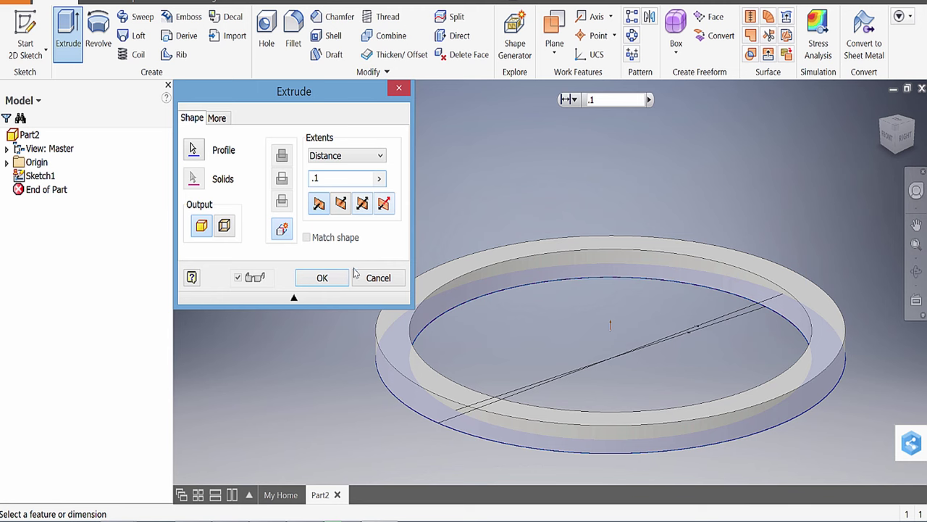
{"action": "left_click", "coordinate": [321, 277]}
{"action": "middle_click_drag", "start_coordinate": [608, 340], "coordinate": [547, 333], "text": "shift"}
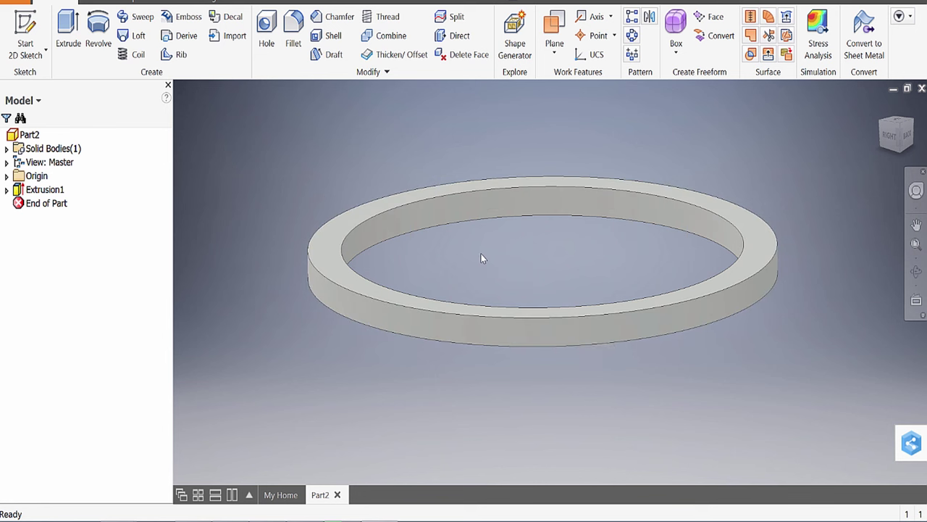
{"action": "left_click", "coordinate": [25, 28]}
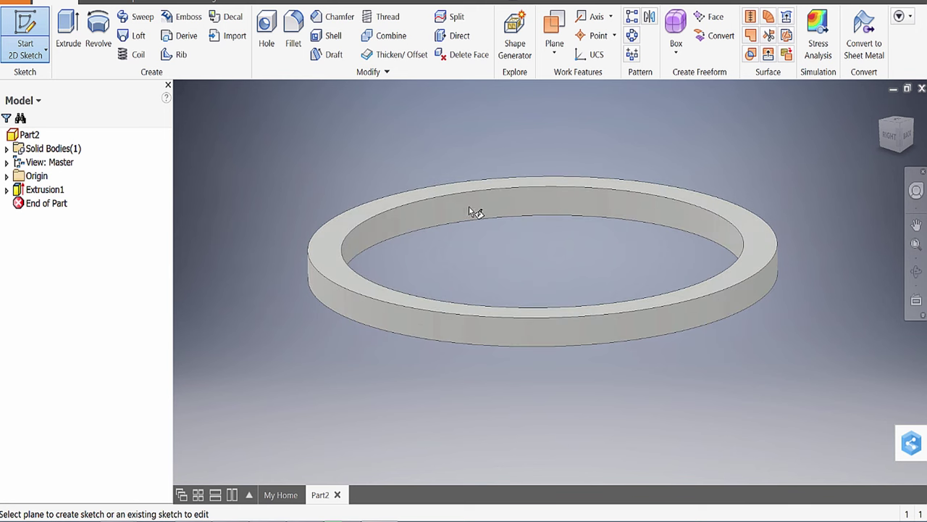
{"action": "left_click", "coordinate": [45, 51]}
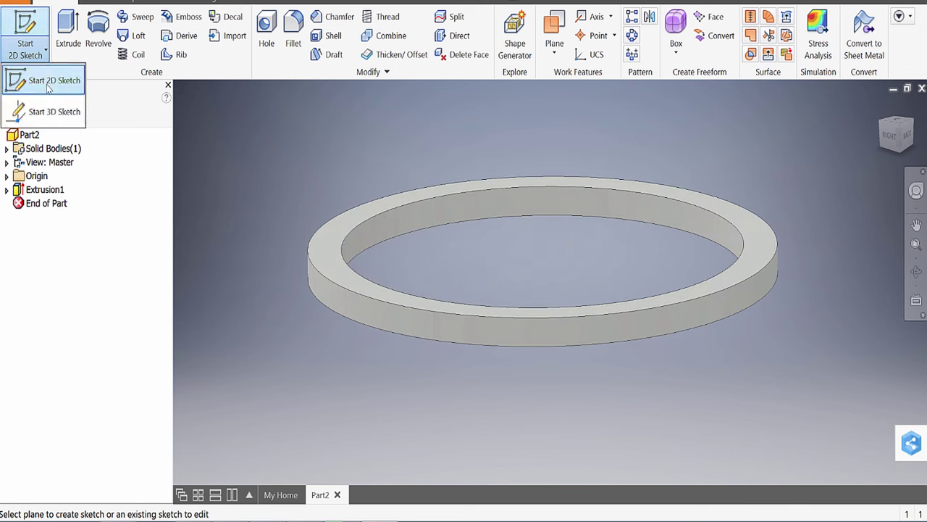
{"action": "left_click", "coordinate": [76, 120]}
{"action": "key", "text": "Escape"}
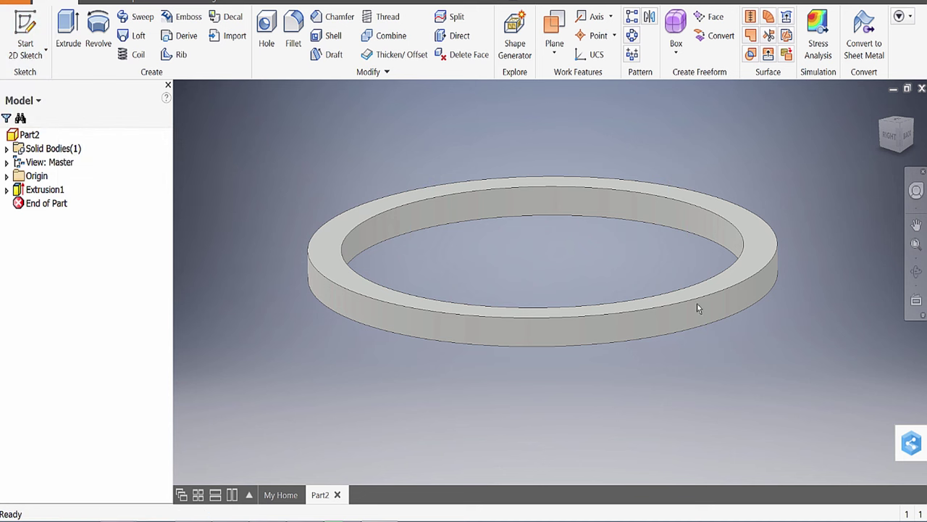
Make the origin's YZ plane visible and start a 2D sketch on it
{"action": "middle_click_drag", "start_coordinate": [750, 333], "coordinate": [520, 312], "text": "shift"}
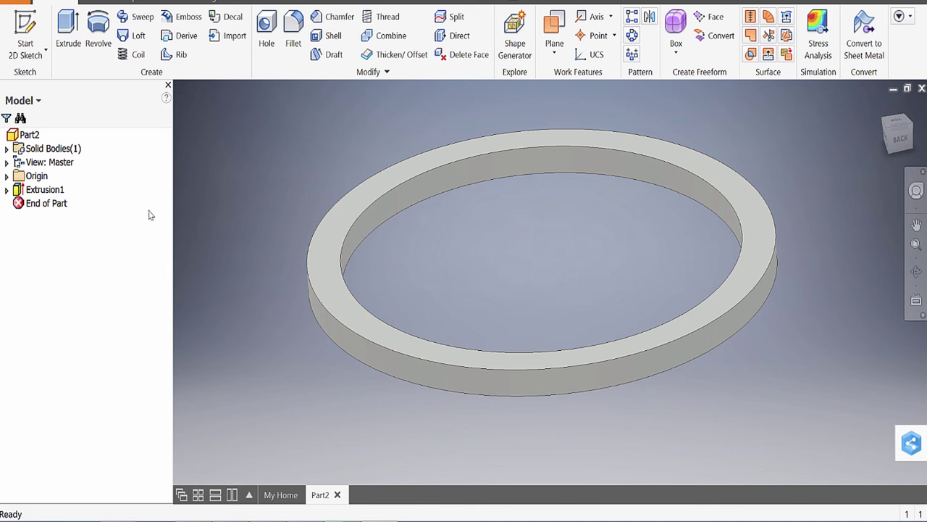
{"action": "left_click", "coordinate": [8, 176]}
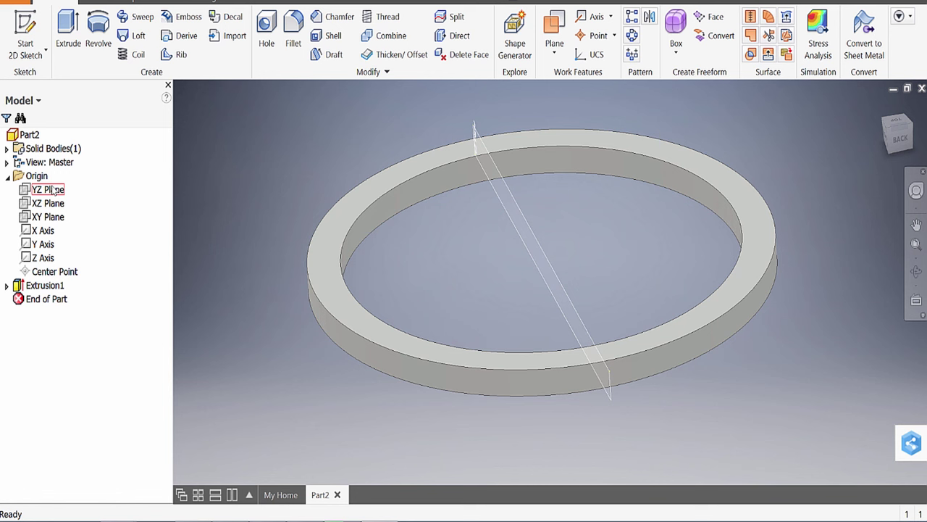
{"action": "right_click", "coordinate": [52, 189]}
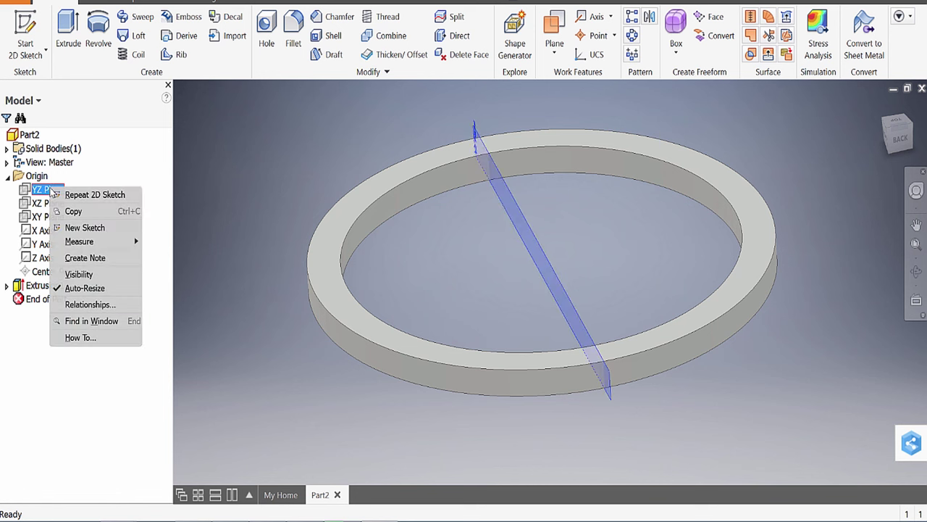
{"action": "left_click", "coordinate": [78, 274]}
{"action": "middle_click_drag", "start_coordinate": [376, 384], "coordinate": [474, 383], "text": "shift"}
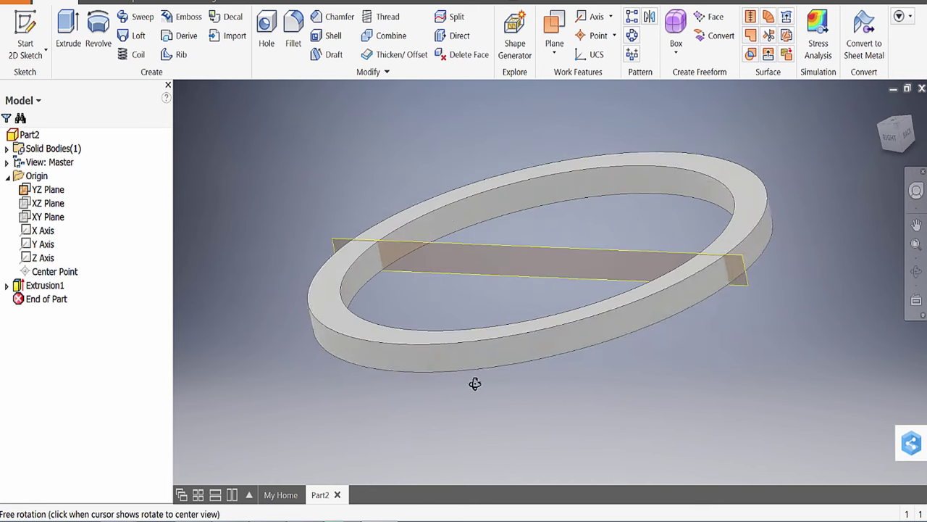
{"action": "left_click", "coordinate": [26, 29]}
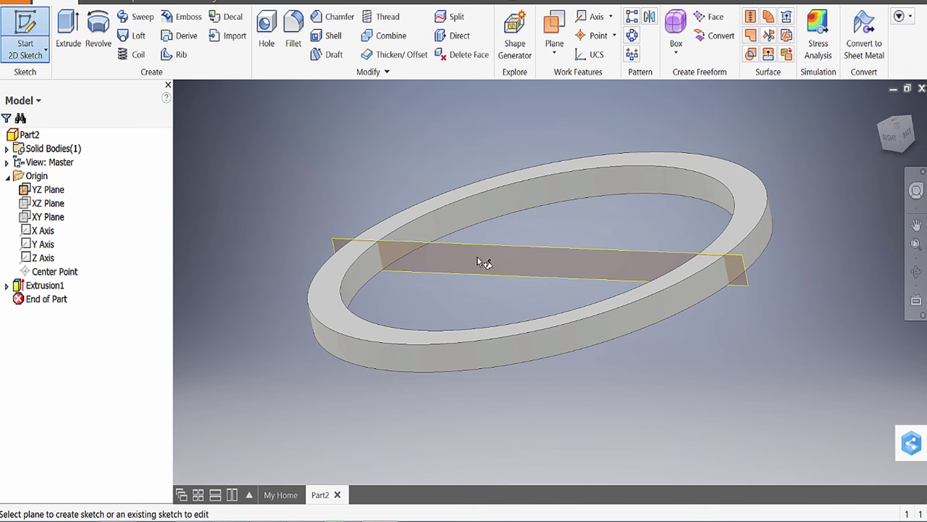
{"action": "left_click", "coordinate": [504, 247]}
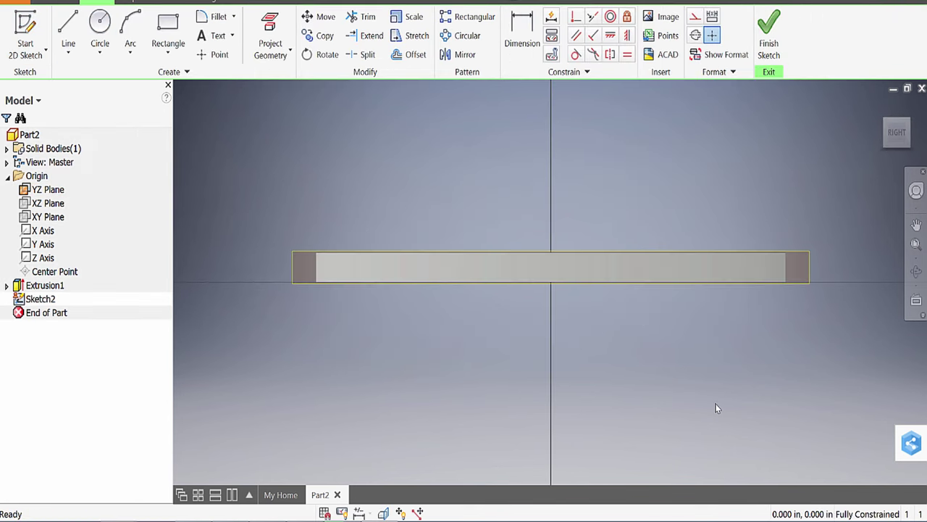
Slice the graphics at the sketch plane to expose the ring's cross-section, and face the right view
{"action": "middle_click_drag", "start_coordinate": [587, 313], "coordinate": [590, 395]}
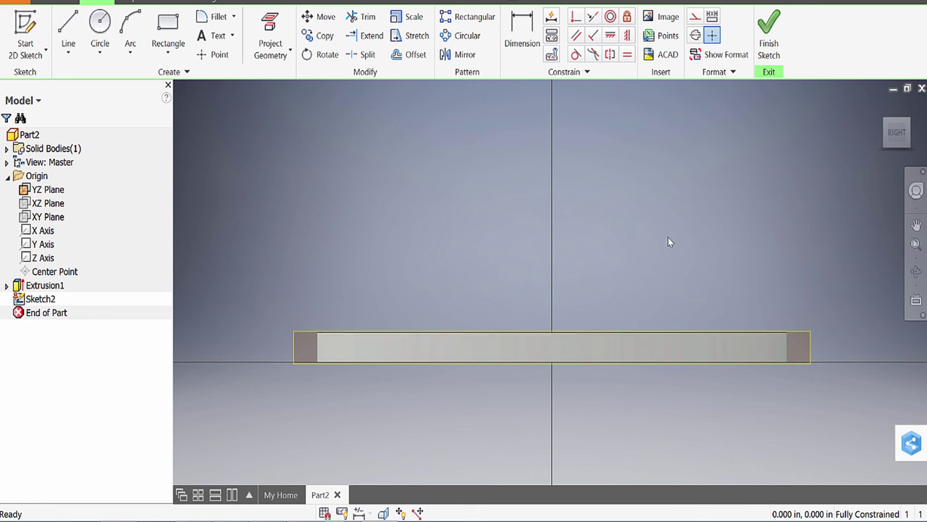
{"action": "key", "text": "F7"}
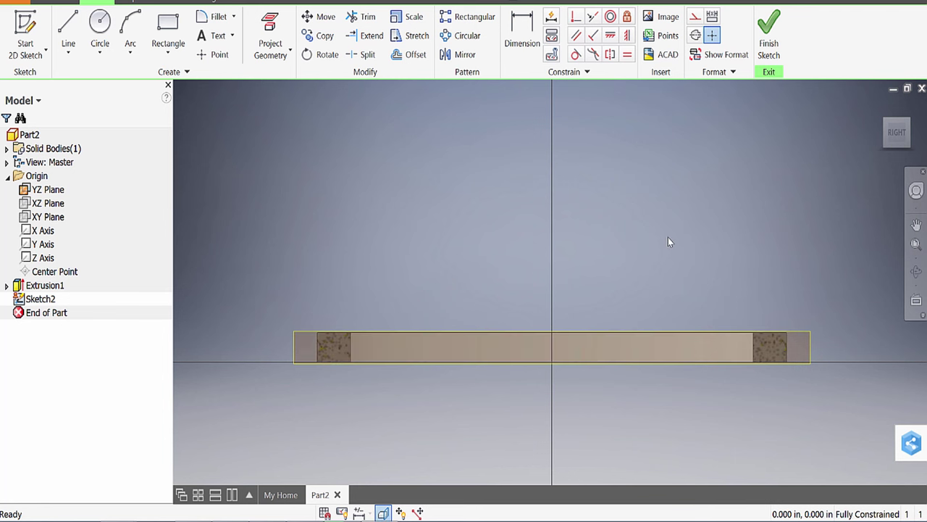
{"action": "middle_click_drag", "start_coordinate": [702, 340], "coordinate": [674, 340], "text": "shift"}
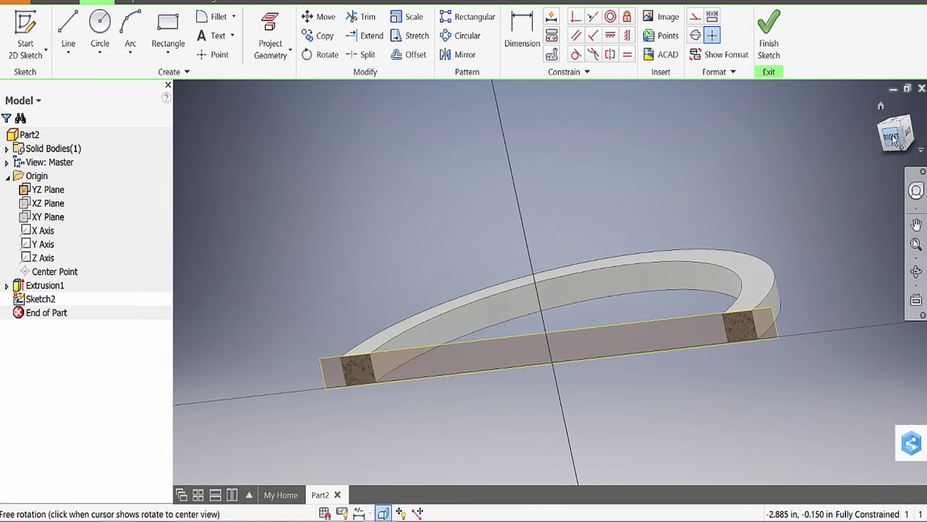
{"action": "left_click", "coordinate": [892, 137]}
Draw a three-point arc of about 0.71 in radius upward from the right ring section's outer top corner, bulging outward
{"action": "left_click_drag", "start_coordinate": [623, 288], "coordinate": [586, 360]}
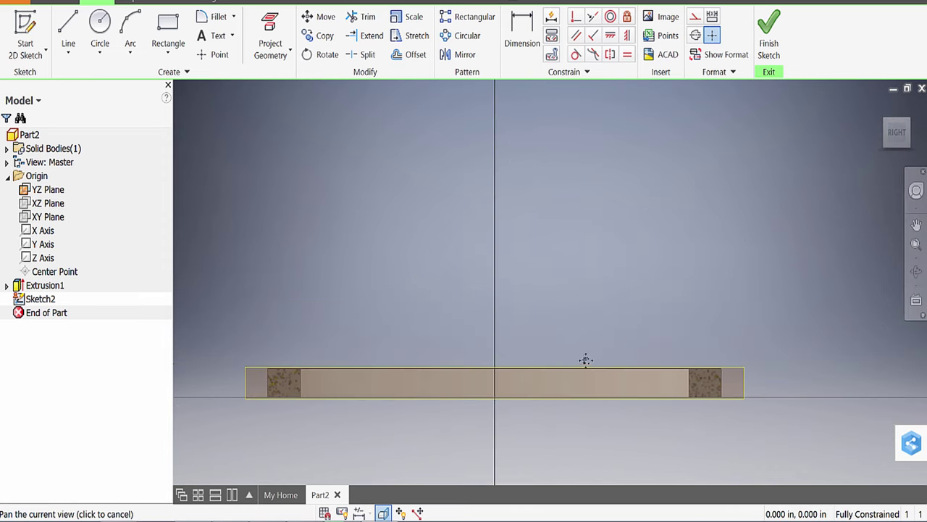
{"action": "scroll", "coordinate": [725, 382], "scroll_direction": "up", "scroll_amount": 1}
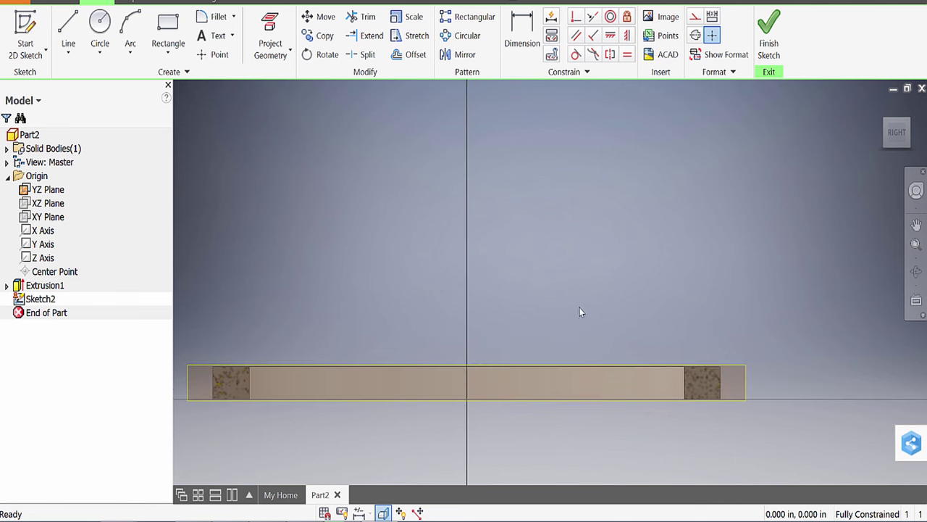
{"action": "scroll", "coordinate": [579, 309], "scroll_direction": "down", "scroll_amount": 2}
{"action": "middle_click_drag", "start_coordinate": [635, 296], "coordinate": [534, 346]}
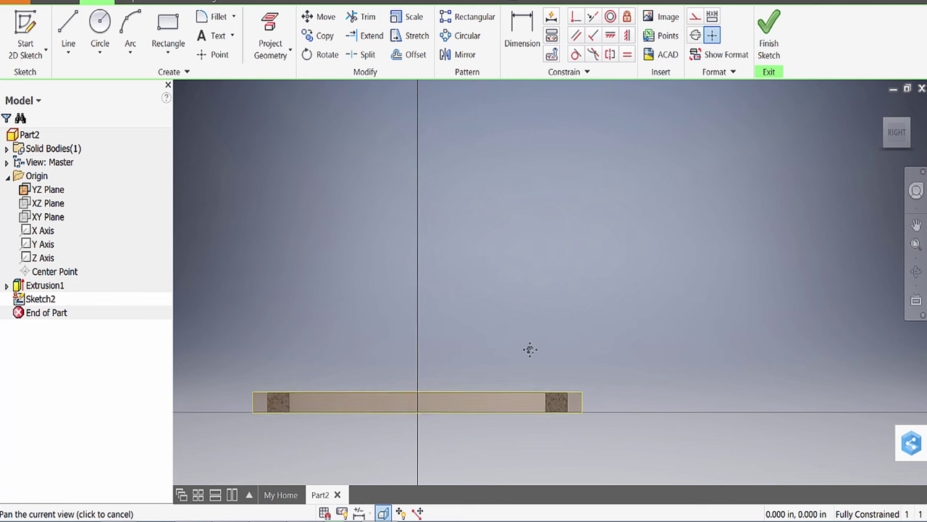
{"action": "left_click", "coordinate": [131, 34]}
{"action": "scroll", "coordinate": [580, 391], "scroll_direction": "down", "scroll_amount": 3}
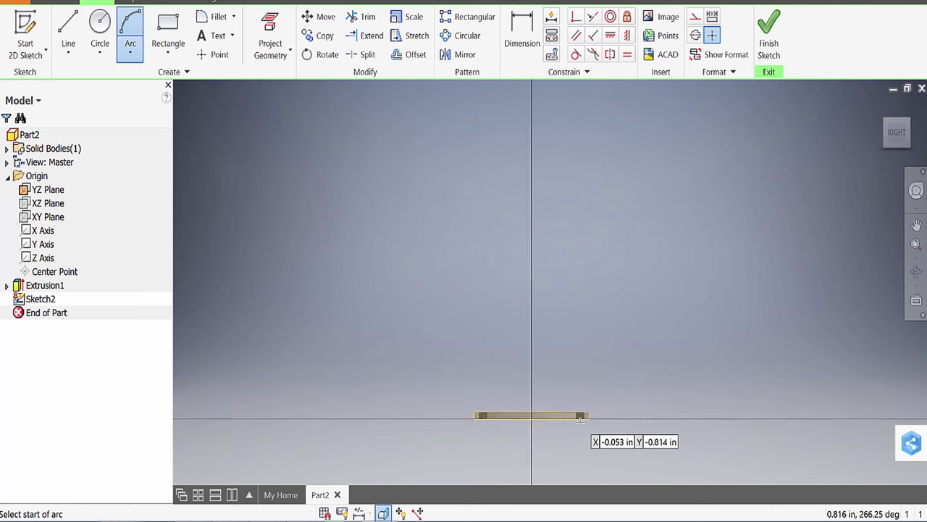
{"action": "scroll", "coordinate": [583, 428], "scroll_direction": "up", "scroll_amount": 6}
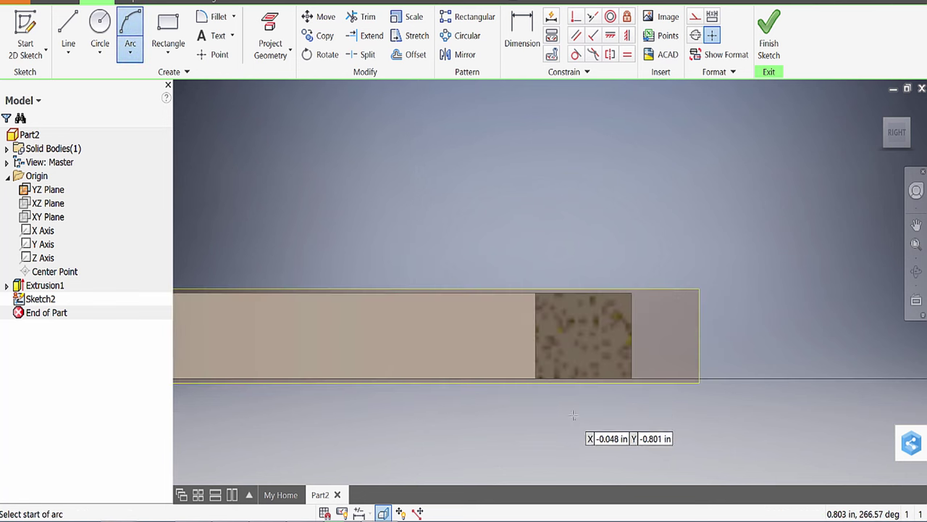
{"action": "left_click", "coordinate": [632, 291]}
{"action": "scroll", "coordinate": [623, 232], "scroll_direction": "down", "scroll_amount": 3}
{"action": "scroll", "coordinate": [635, 236], "scroll_direction": "up", "scroll_amount": 3}
{"action": "scroll", "coordinate": [634, 239], "scroll_direction": "down", "scroll_amount": 4}
{"action": "scroll", "coordinate": [594, 299], "scroll_direction": "up", "scroll_amount": 4}
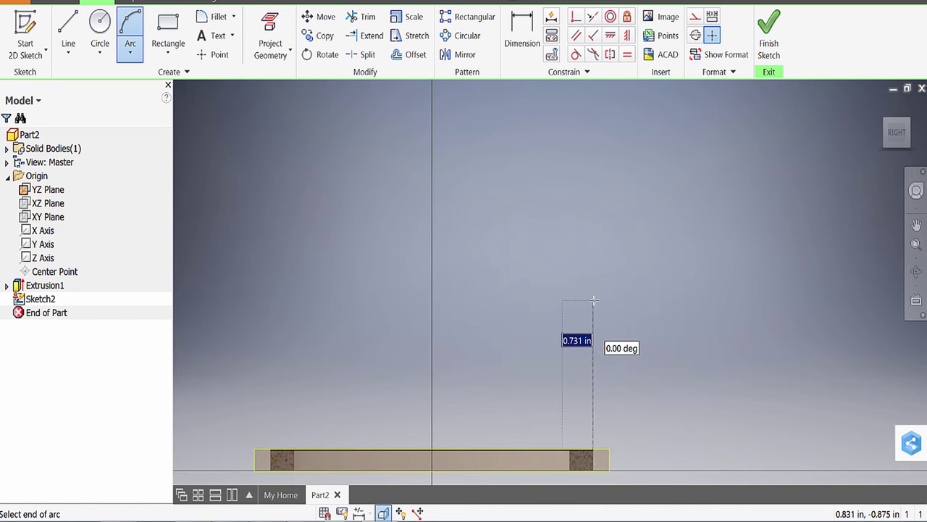
{"action": "left_click", "coordinate": [620, 214]}
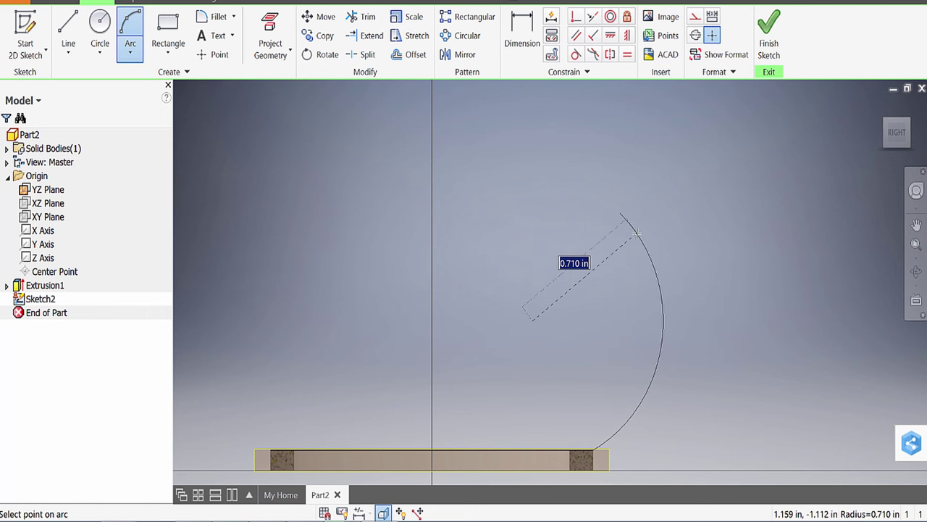
{"action": "left_click", "coordinate": [636, 233]}
Add a second arc of about 2.46 in radius from the first arc's upper end to the vertical axis
{"action": "left_click", "coordinate": [620, 214]}
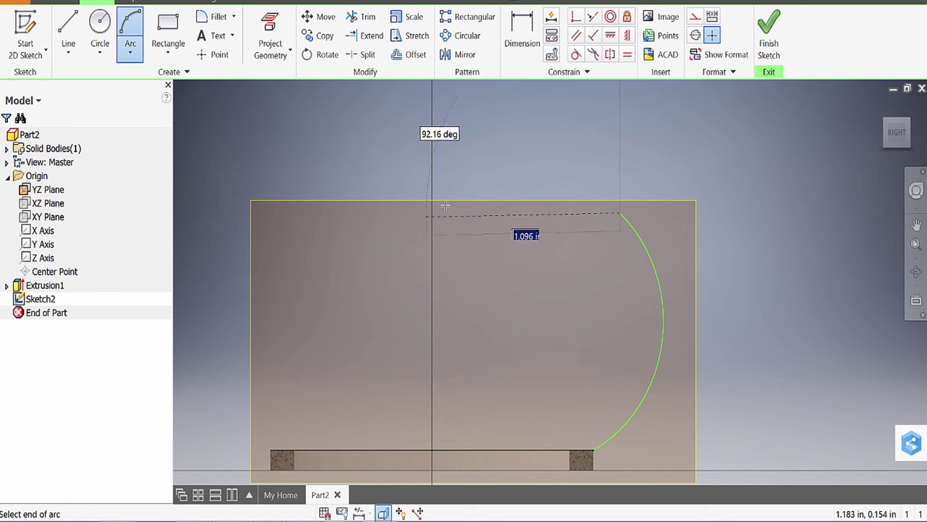
{"action": "left_click", "coordinate": [432, 173]}
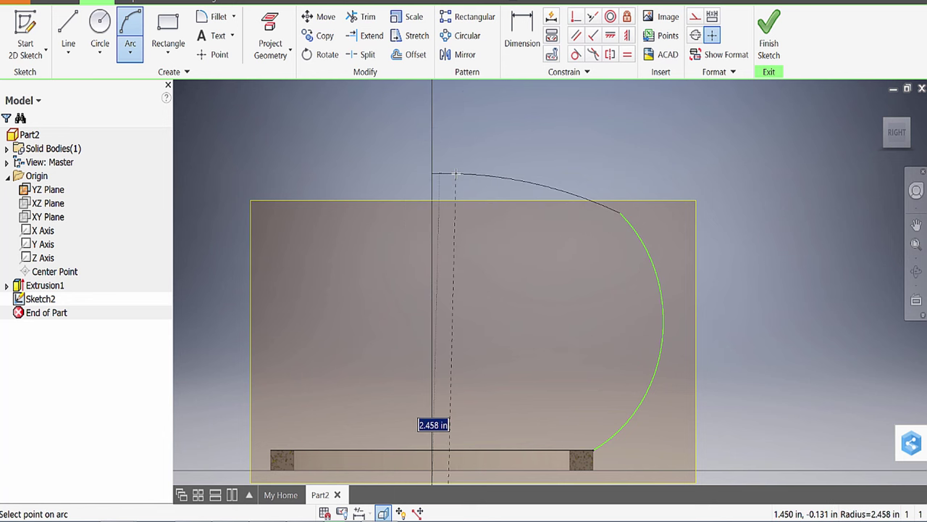
{"action": "left_click", "coordinate": [464, 177]}
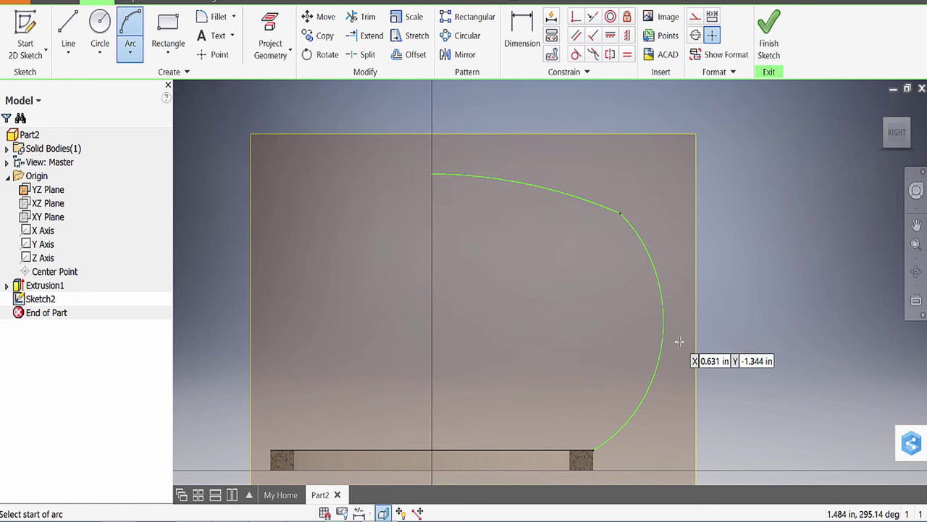
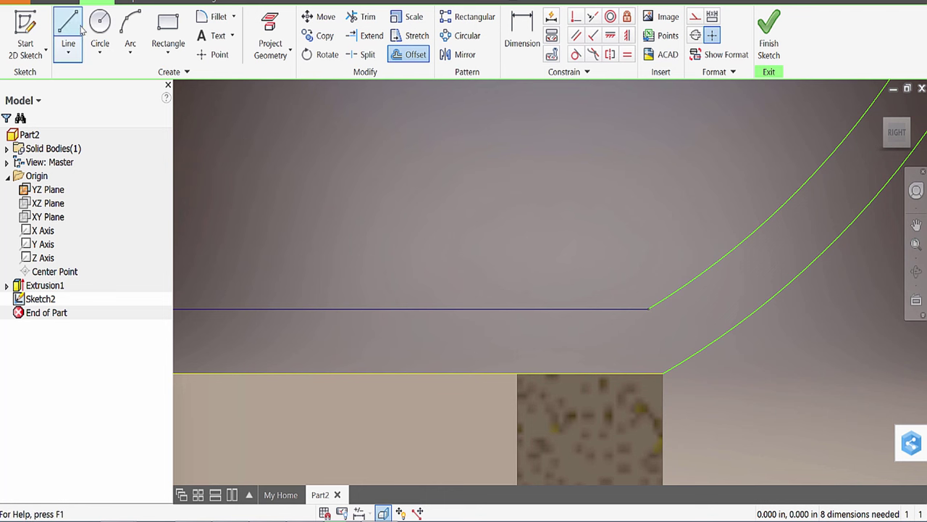
Draw a short vertical line down from the inner profile's horizontal bottom line, in line with the ring's inner edge
{"action": "left_click", "coordinate": [66, 27]}
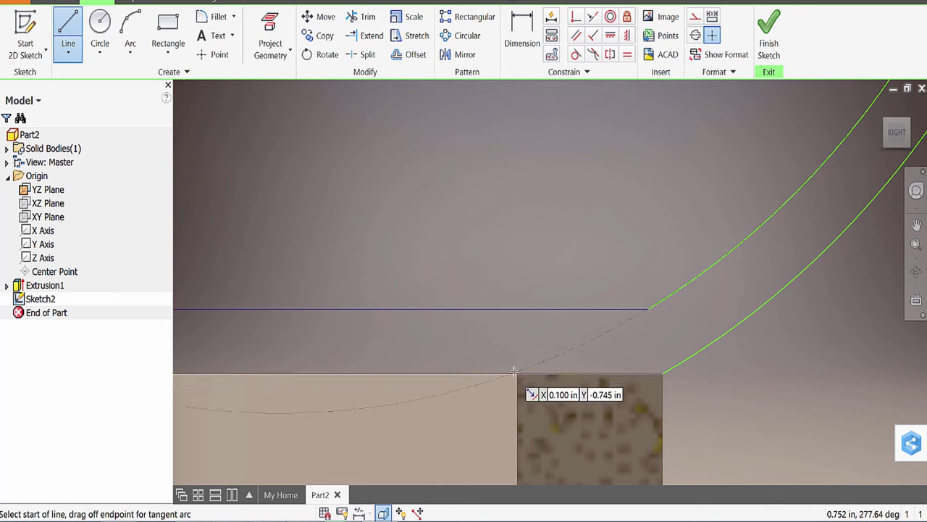
{"action": "left_click", "coordinate": [517, 309]}
{"action": "left_click", "coordinate": [515, 350]}
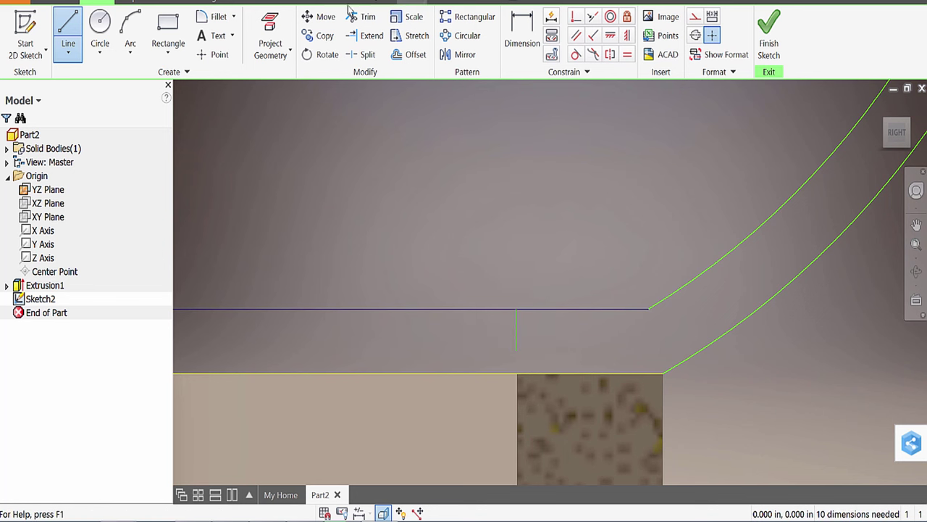
{"action": "key", "text": "Escape"}
Extend the short vertical line to the ring's top edge and trim the horizontal line on the axis side of it
{"action": "left_click", "coordinate": [370, 36]}
{"action": "left_click", "coordinate": [517, 337]}
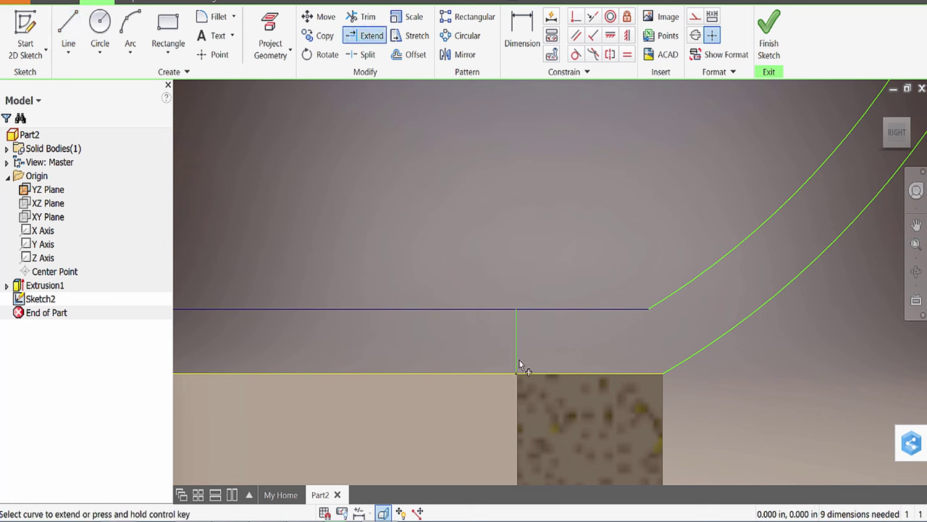
{"action": "left_click", "coordinate": [366, 19]}
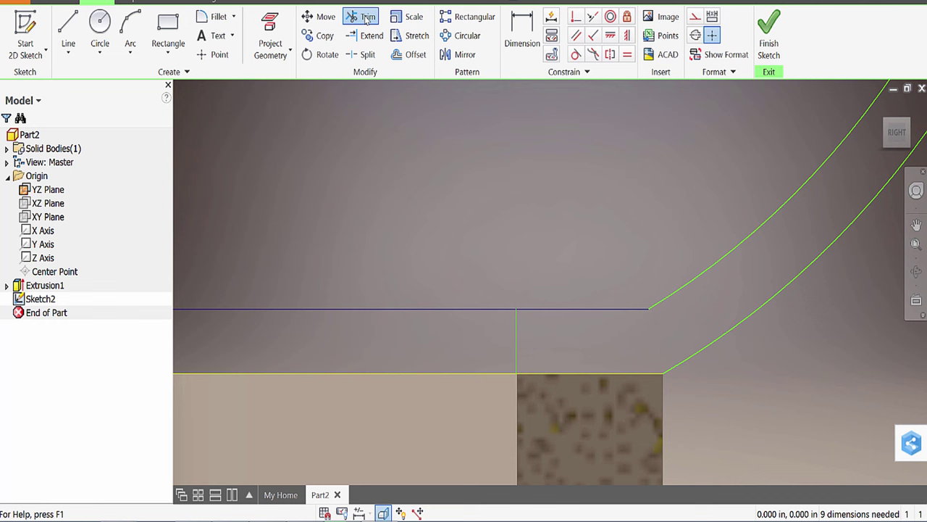
{"action": "left_click", "coordinate": [472, 310]}
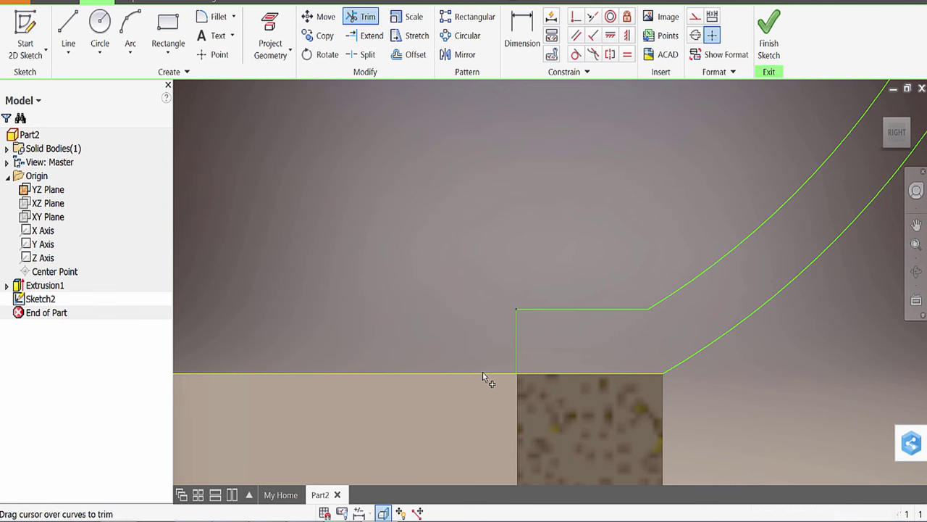
Draw a vertical line along the axis from the outer arc's upper end down past the inner arc's end
{"action": "scroll", "coordinate": [460, 405], "scroll_direction": "up", "scroll_amount": 2}
{"action": "scroll", "coordinate": [548, 371], "scroll_direction": "up", "scroll_amount": 6}
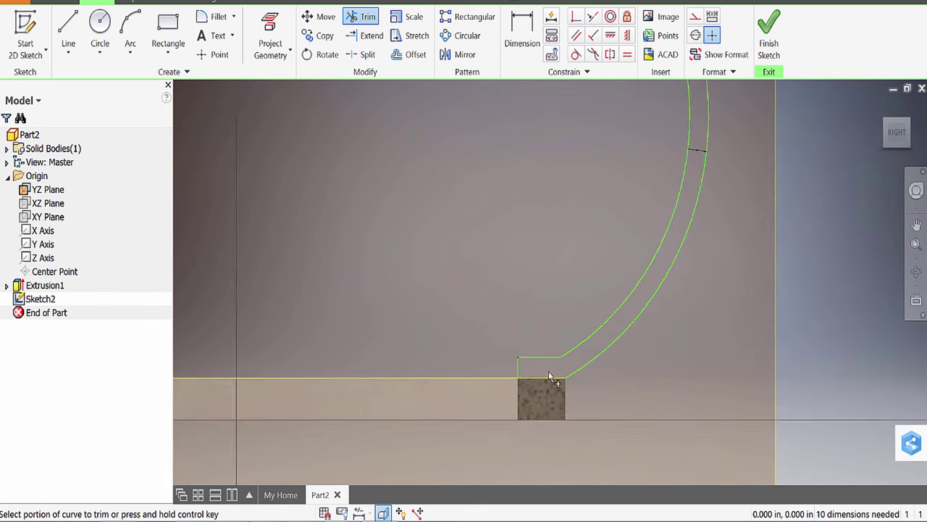
{"action": "scroll", "coordinate": [452, 245], "scroll_direction": "down", "scroll_amount": 8}
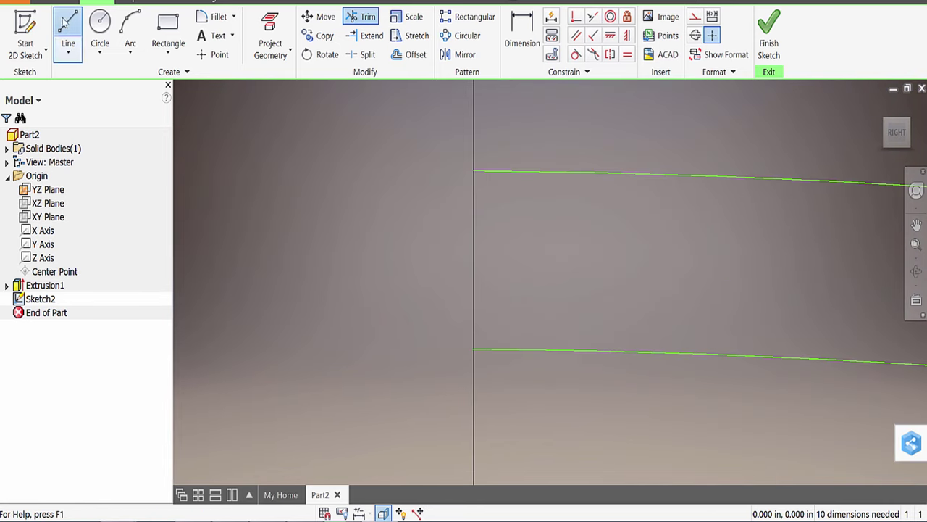
{"action": "left_click", "coordinate": [68, 33]}
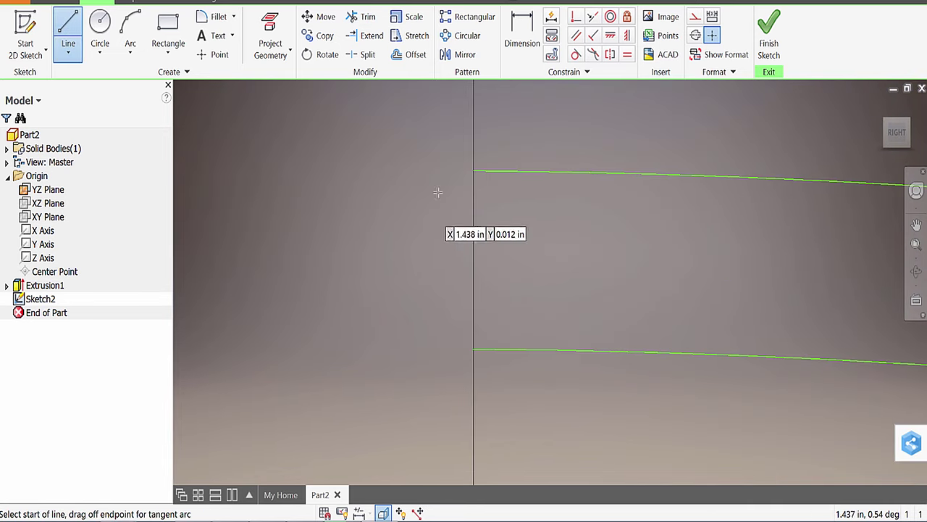
{"action": "left_click", "coordinate": [474, 171]}
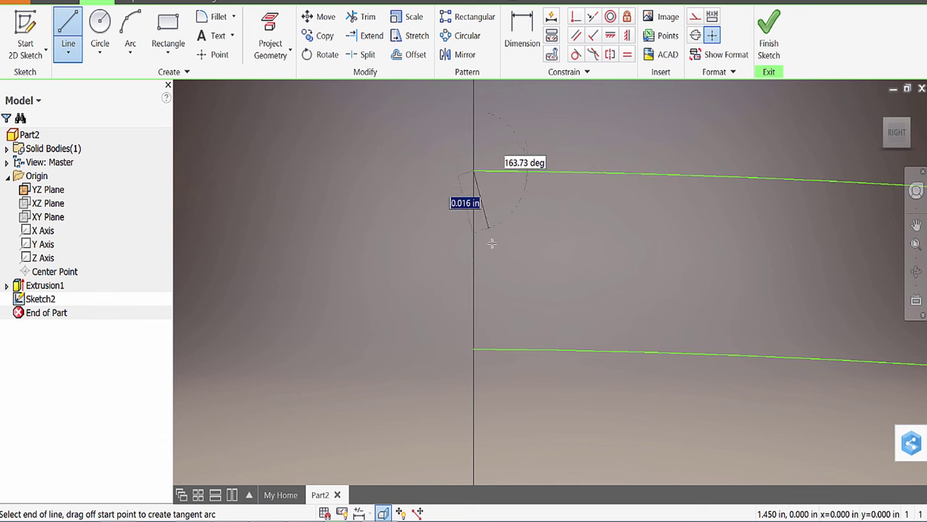
{"action": "left_click", "coordinate": [474, 384]}
{"action": "key", "text": "Escape"}
Trim the overhanging ends where the axis line meets the inner arc, and finish the sketch
{"action": "left_click", "coordinate": [360, 16]}
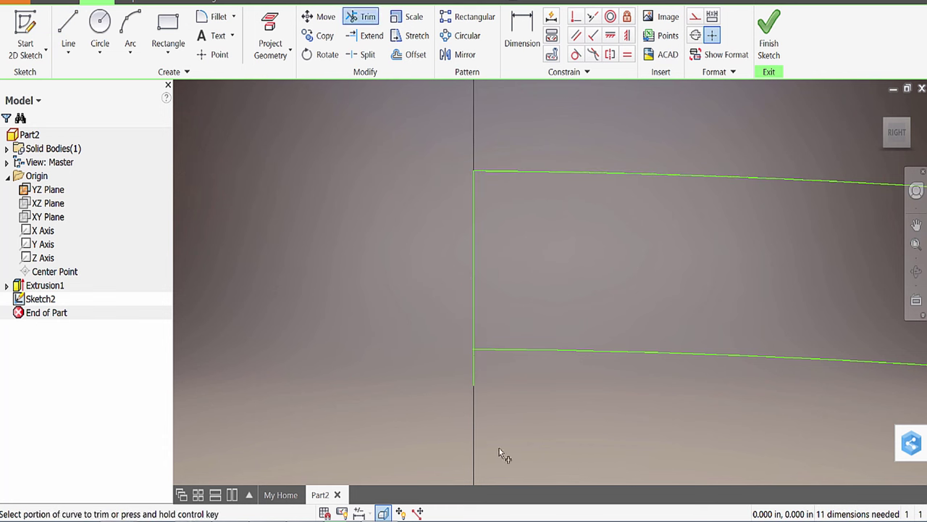
{"action": "left_click", "coordinate": [474, 376]}
{"action": "scroll", "coordinate": [478, 391], "scroll_direction": "down", "scroll_amount": 5}
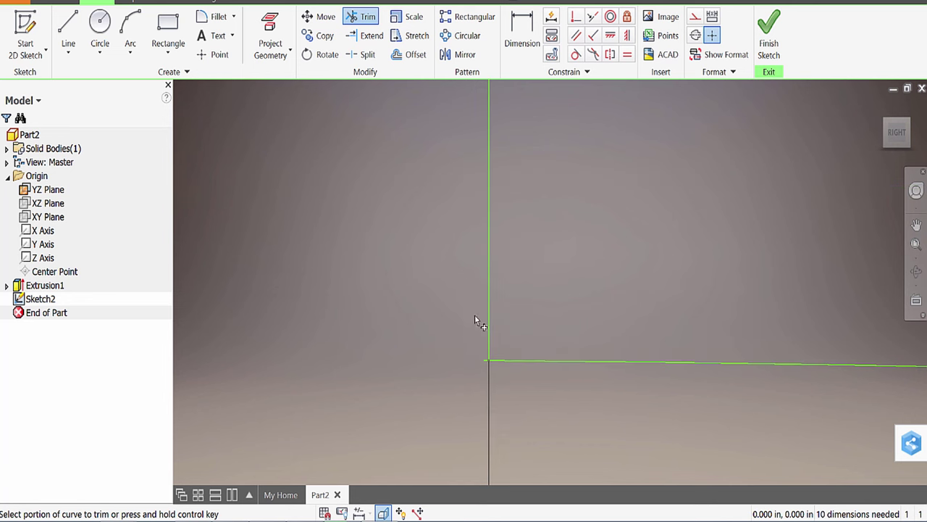
{"action": "scroll", "coordinate": [505, 387], "scroll_direction": "up", "scroll_amount": 5}
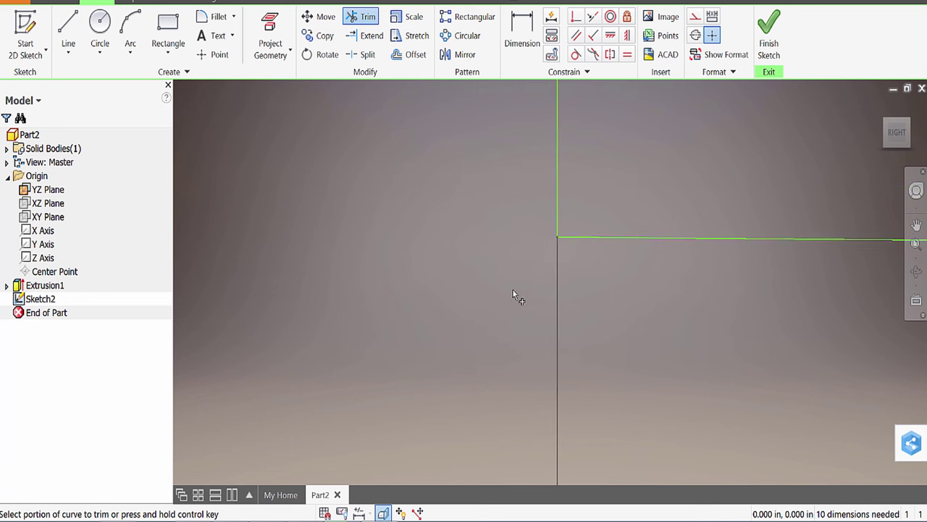
{"action": "scroll", "coordinate": [565, 423], "scroll_direction": "up", "scroll_amount": 5}
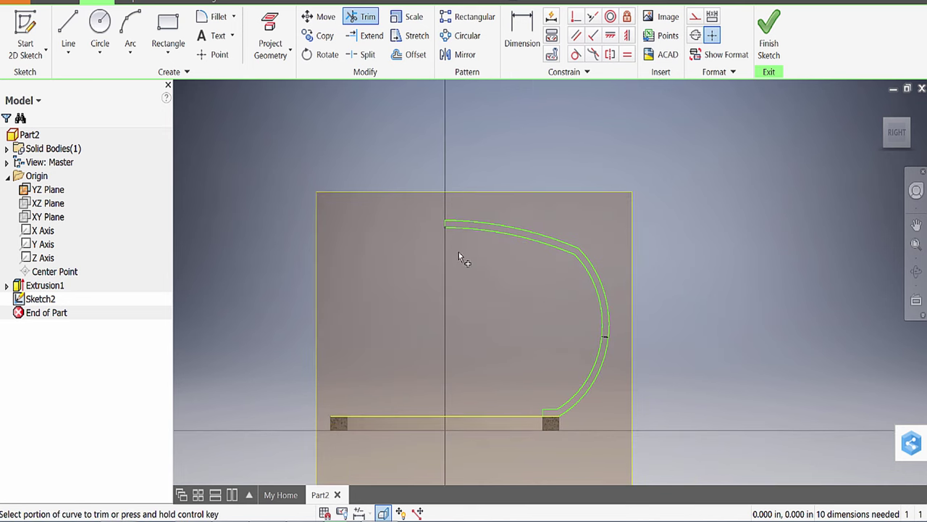
{"action": "scroll", "coordinate": [467, 340], "scroll_direction": "down", "scroll_amount": 6}
{"action": "scroll", "coordinate": [473, 348], "scroll_direction": "up", "scroll_amount": 5}
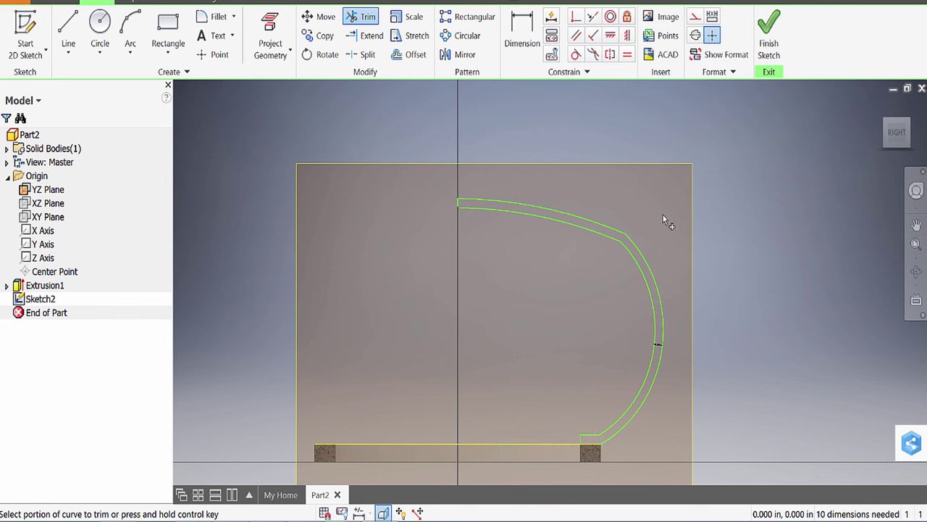
{"action": "left_click", "coordinate": [762, 44]}
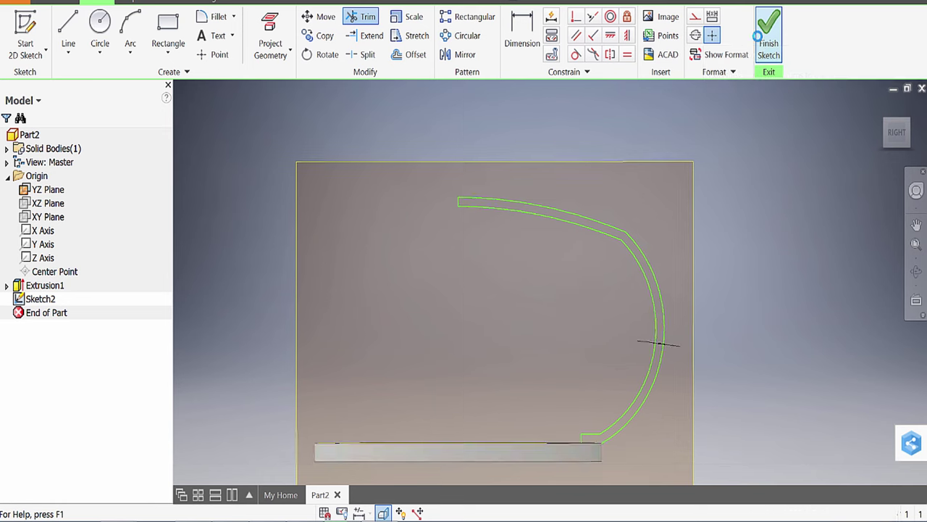
Start a Revolve of the curved wall profile, using the short vertical line at its upper end as the axis
{"action": "middle_click_drag", "start_coordinate": [746, 246], "coordinate": [751, 434]}
{"action": "scroll", "coordinate": [752, 434], "scroll_direction": "down", "scroll_amount": 3}
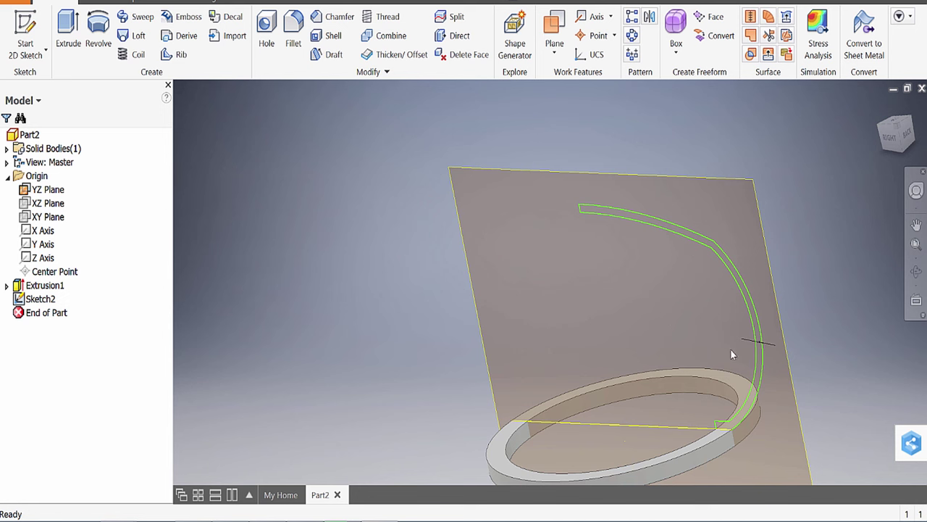
{"action": "middle_click_drag", "start_coordinate": [730, 348], "coordinate": [678, 300]}
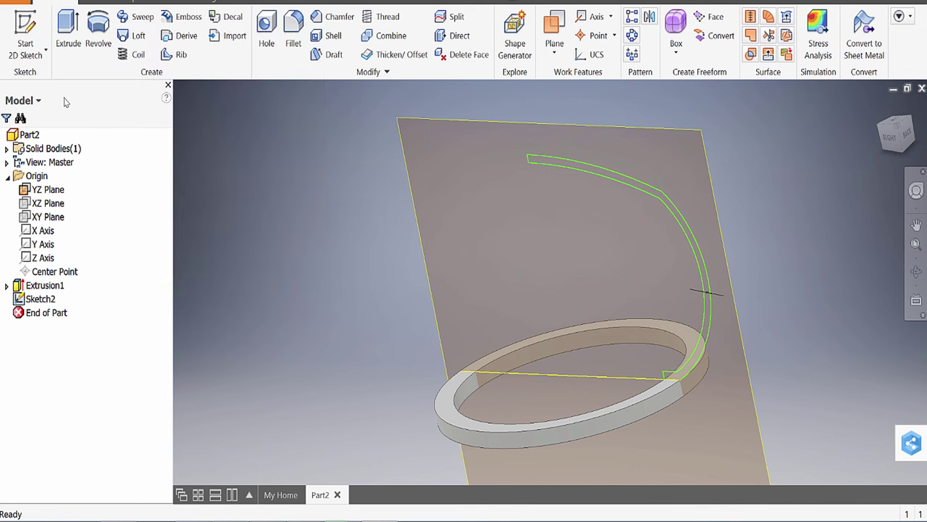
{"action": "left_click", "coordinate": [95, 45]}
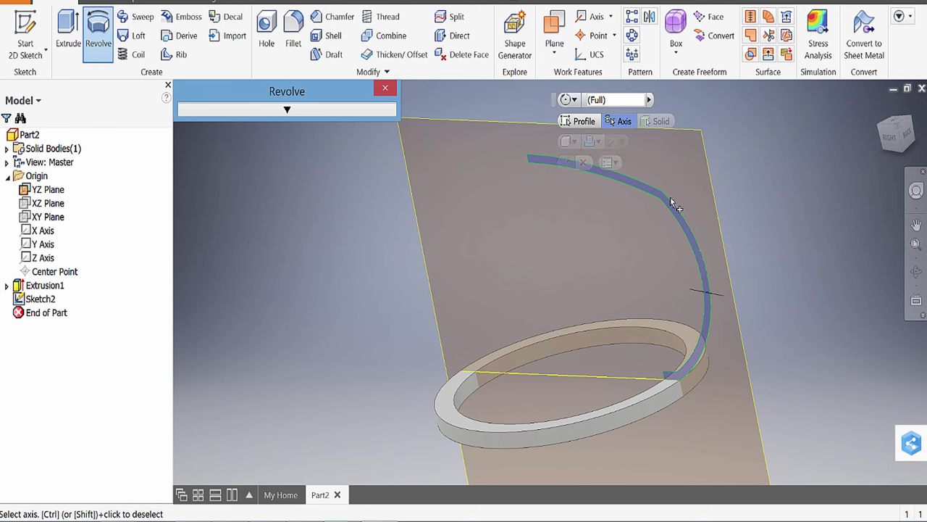
{"action": "left_click", "coordinate": [288, 111]}
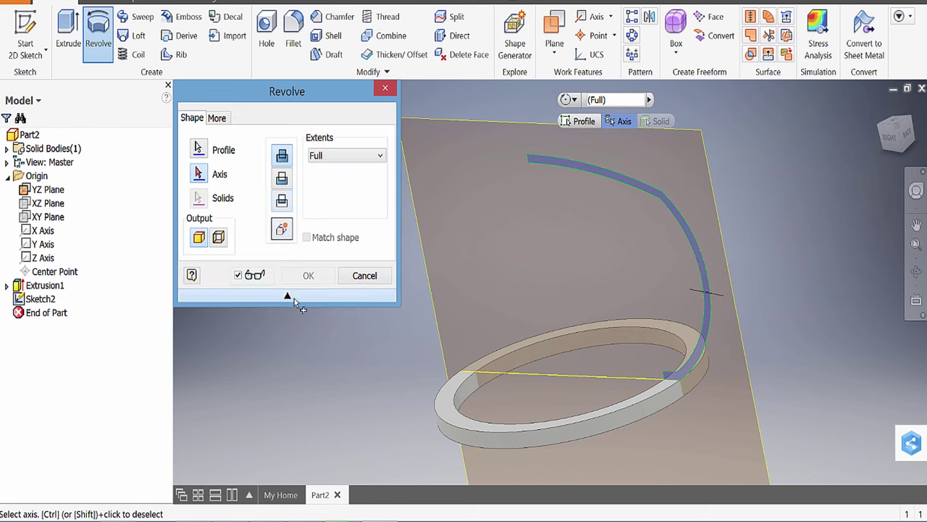
{"action": "left_click", "coordinate": [288, 297]}
{"action": "left_click", "coordinate": [288, 111]}
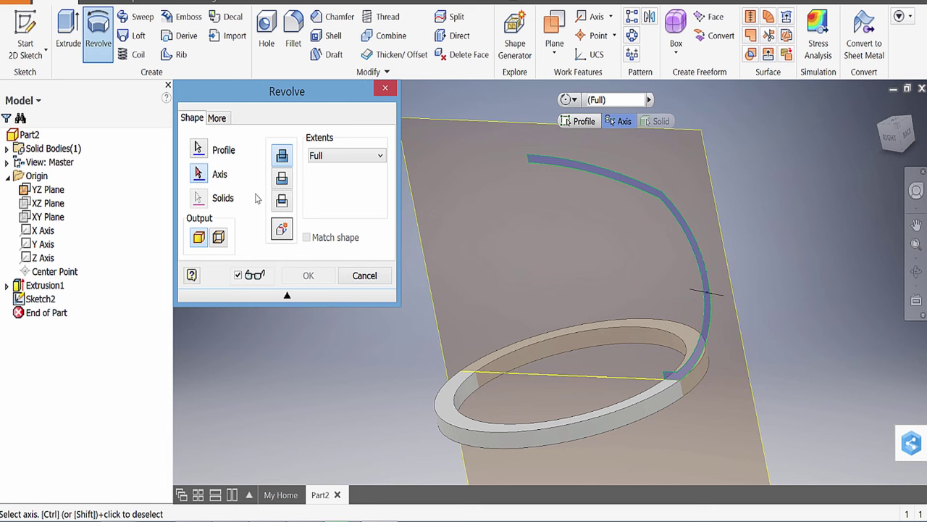
{"action": "middle_click_drag", "start_coordinate": [511, 269], "coordinate": [601, 205], "text": "shift"}
{"action": "scroll", "coordinate": [594, 181], "scroll_direction": "up", "scroll_amount": 5}
{"action": "middle_click_drag", "start_coordinate": [591, 169], "coordinate": [565, 245], "text": "shift"}
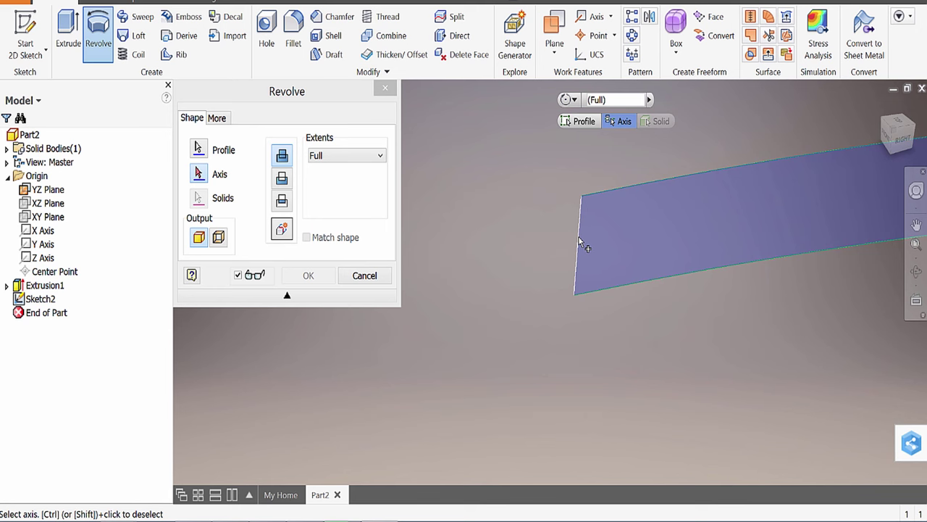
{"action": "left_click", "coordinate": [580, 243]}
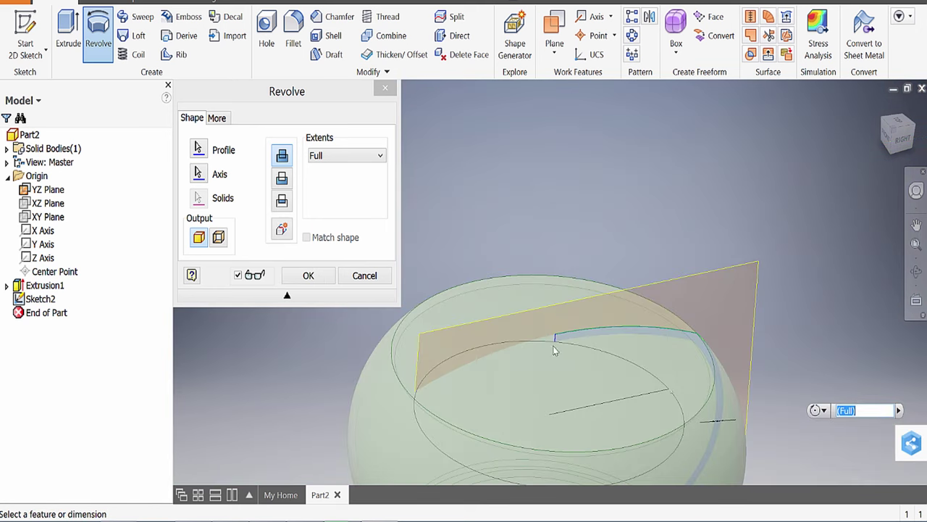
Inspect the full-revolution preview from several sides and switch the revolve extents to Angle
{"action": "middle_click_drag", "start_coordinate": [557, 352], "coordinate": [555, 281], "text": "shift"}
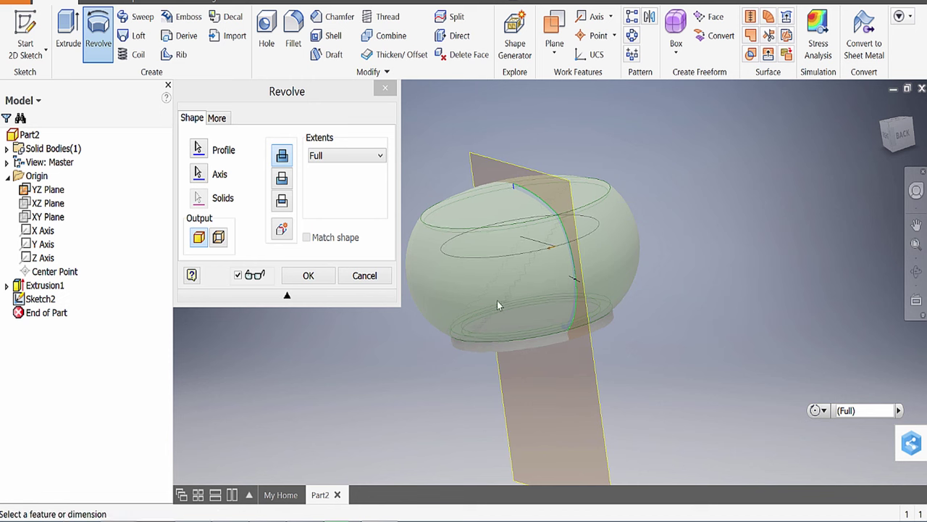
{"action": "middle_click_drag", "start_coordinate": [498, 302], "coordinate": [572, 282]}
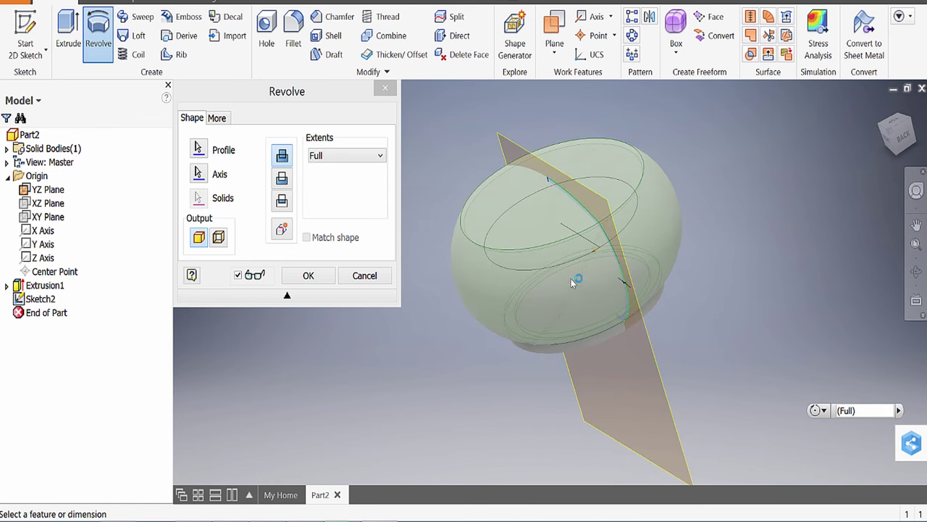
{"action": "scroll", "coordinate": [607, 255], "scroll_direction": "up", "scroll_amount": 3}
{"action": "middle_click_drag", "start_coordinate": [607, 255], "coordinate": [637, 254], "text": "shift"}
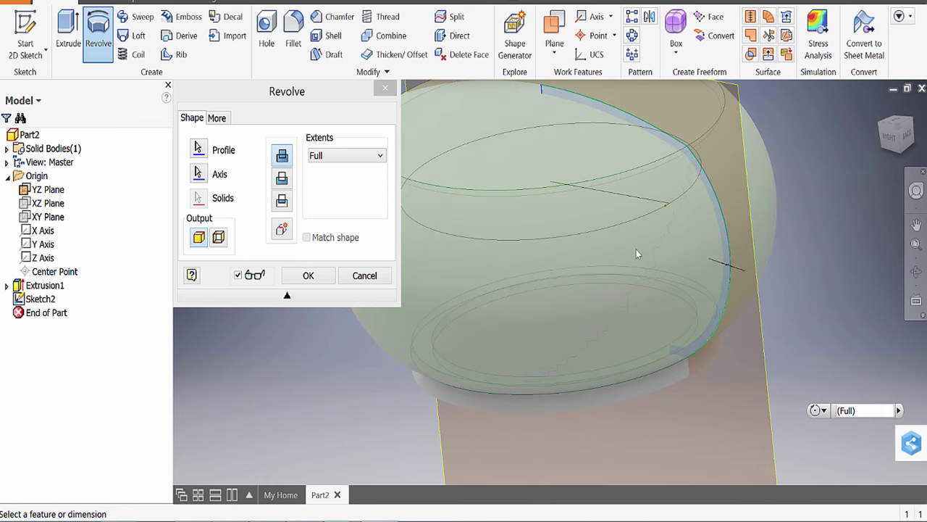
{"action": "left_click", "coordinate": [345, 157]}
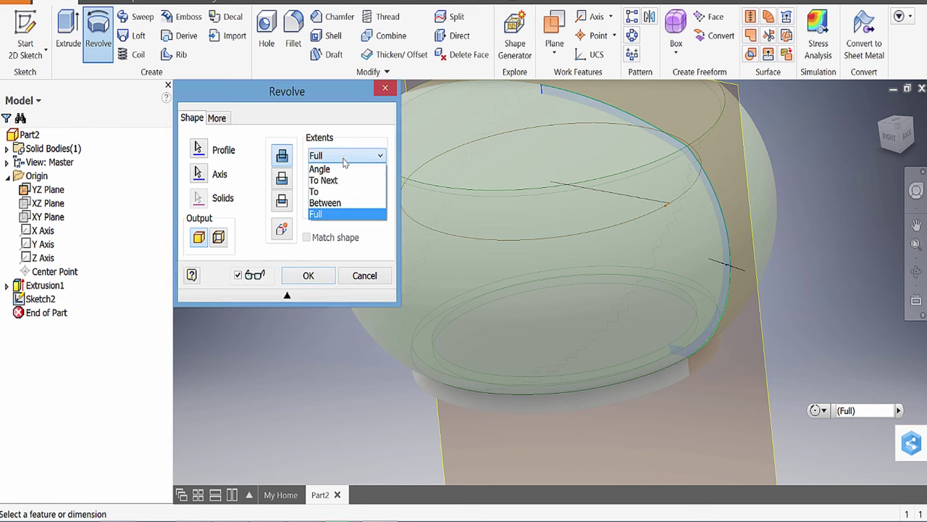
{"action": "left_click", "coordinate": [338, 159]}
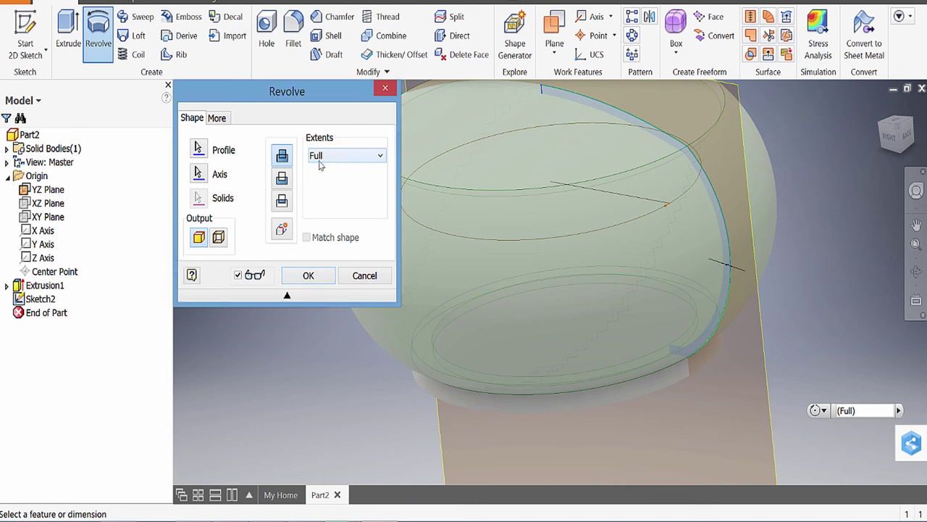
{"action": "left_click", "coordinate": [321, 163]}
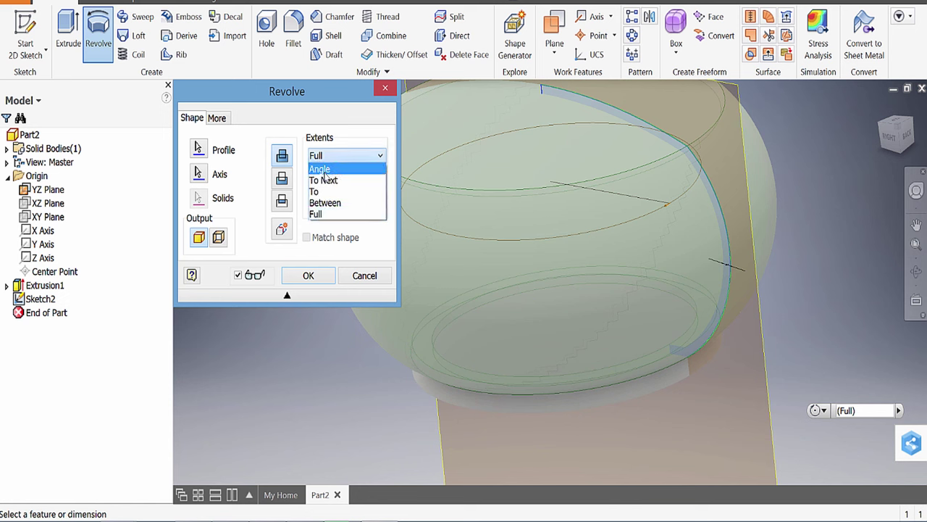
{"action": "left_click", "coordinate": [327, 170]}
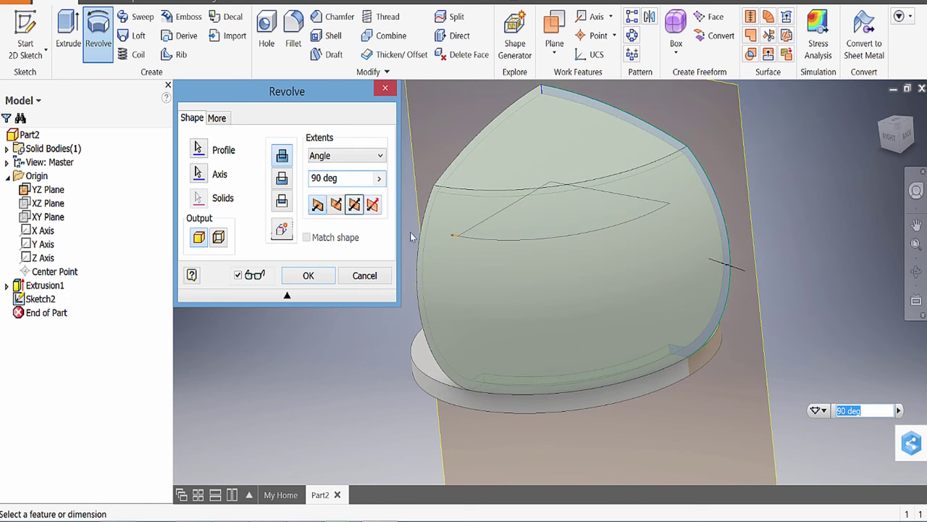
Set the revolve angle to 20 deg and create the curved strip above the ring
{"action": "mouse_move", "coordinate": [490, 286]}
{"action": "middle_mouse_down", "text": "shift"}
{"action": "mouse_move", "coordinate": [530, 307]}
{"action": "mouse_move", "coordinate": [499, 286]}
{"action": "middle_mouse_up", "text": "shift"}
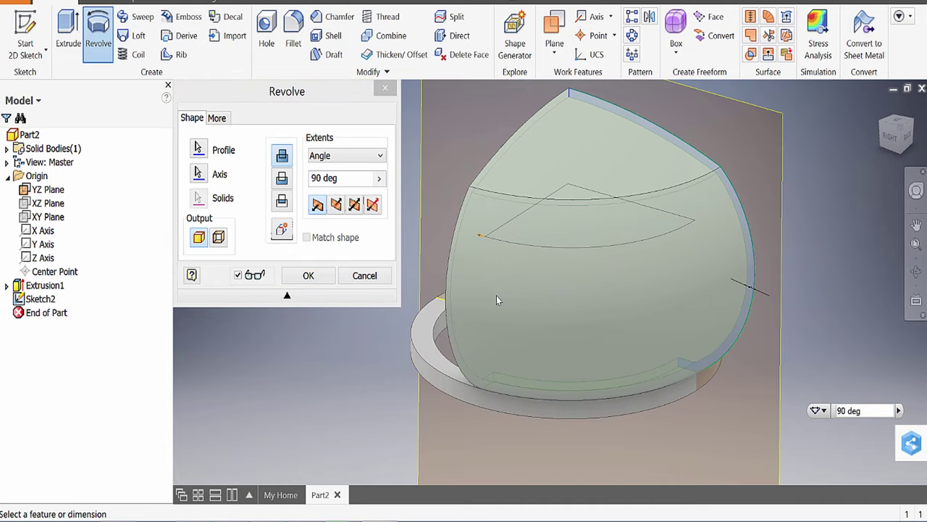
{"action": "double_click", "coordinate": [318, 179]}
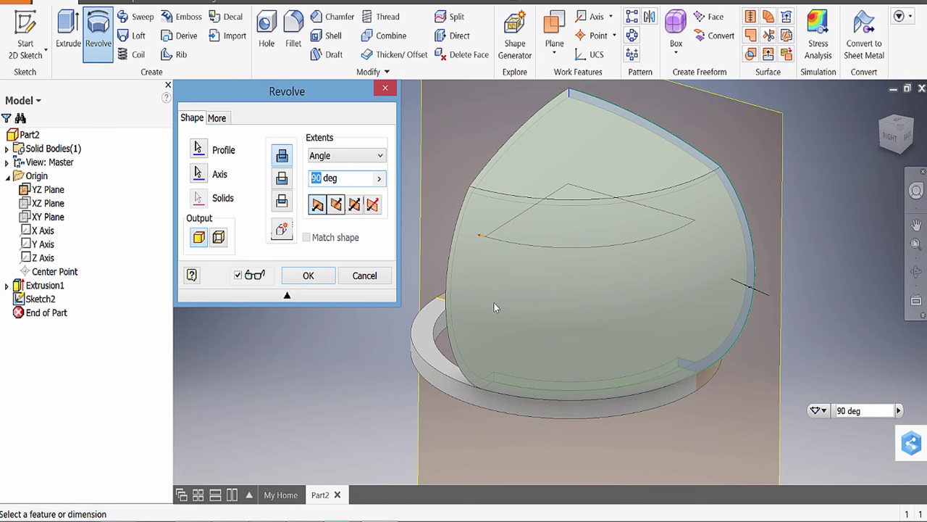
{"action": "type", "text": "20"}
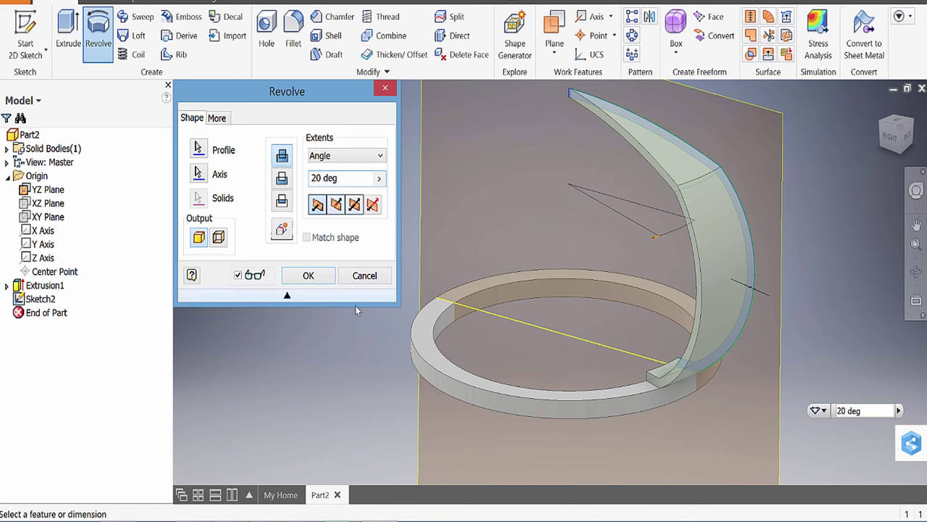
{"action": "left_click", "coordinate": [308, 276]}
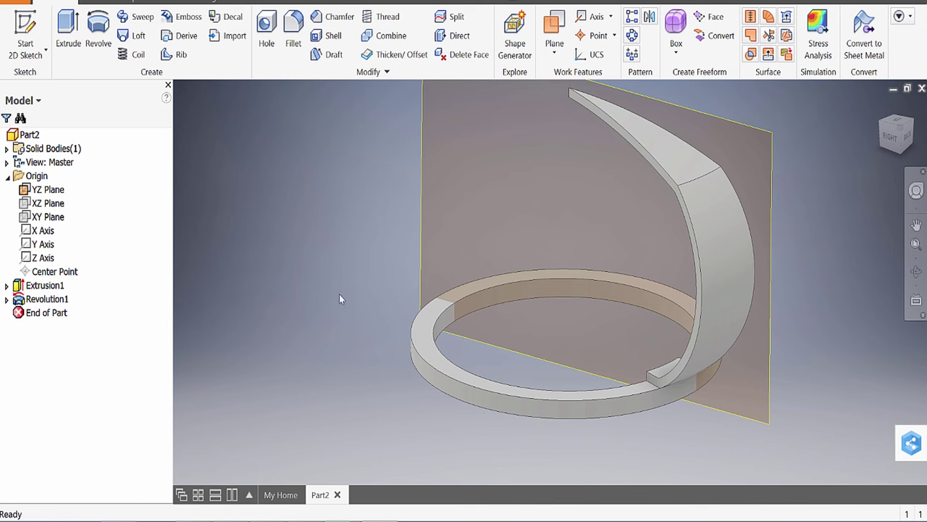
Start a Fillet on one long outer side edge of the curved strip's lower section
{"action": "middle_click_drag", "start_coordinate": [598, 284], "coordinate": [587, 373], "text": "shift"}
{"action": "scroll", "coordinate": [518, 394], "scroll_direction": "up", "scroll_amount": 3}
{"action": "middle_click_drag", "start_coordinate": [518, 398], "coordinate": [563, 268], "text": "shift"}
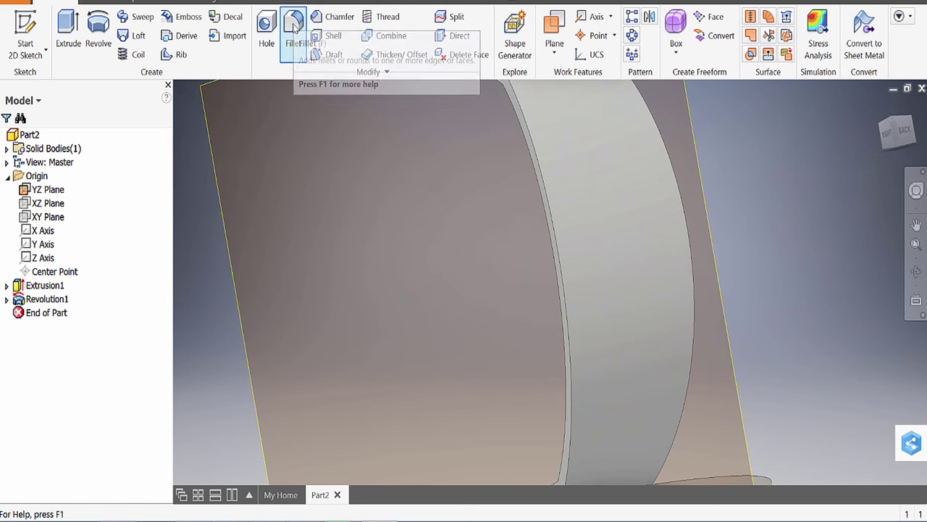
{"action": "left_click", "coordinate": [295, 27]}
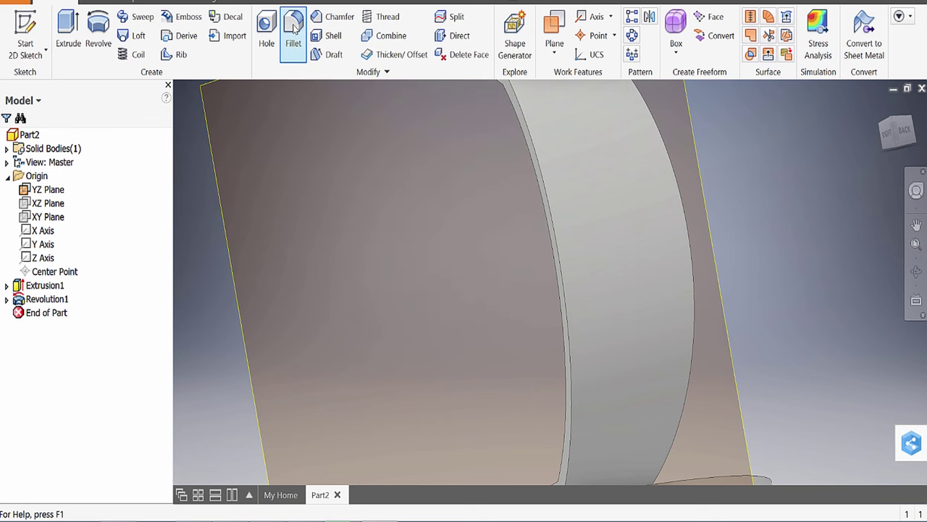
{"action": "scroll", "coordinate": [558, 230], "scroll_direction": "up", "scroll_amount": 5}
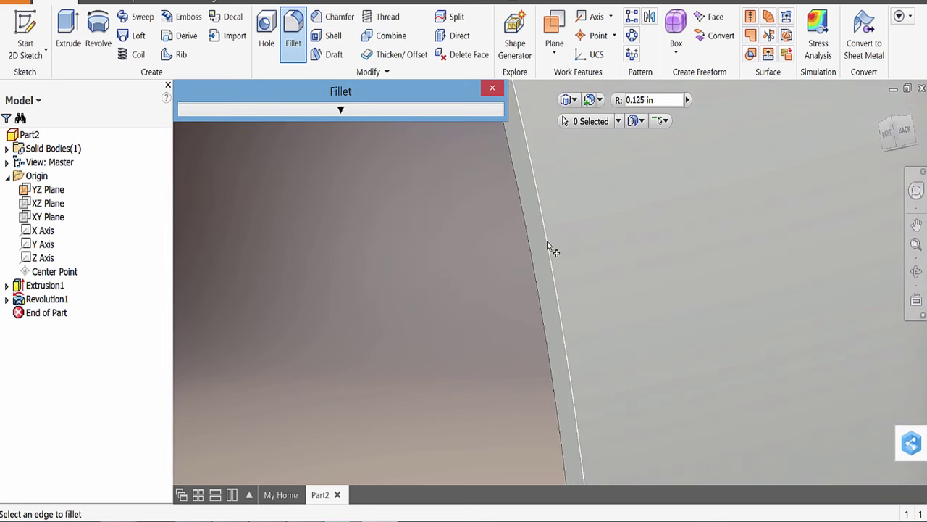
{"action": "left_click", "coordinate": [549, 254]}
{"action": "scroll", "coordinate": [577, 304], "scroll_direction": "down", "scroll_amount": 2}
{"action": "scroll", "coordinate": [576, 312], "scroll_direction": "down", "scroll_amount": 3}
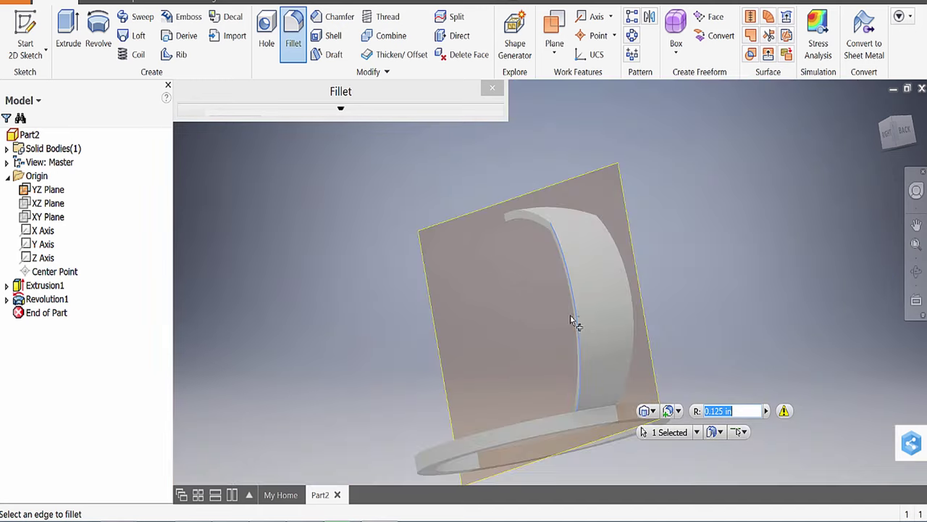
Set the fillet radius on the strip's selected edge to 0.01 in
{"action": "scroll", "coordinate": [587, 230], "scroll_direction": "up", "scroll_amount": 3}
{"action": "middle_click_drag", "start_coordinate": [587, 230], "coordinate": [586, 334]}
{"action": "scroll", "coordinate": [550, 170], "scroll_direction": "up", "scroll_amount": 2}
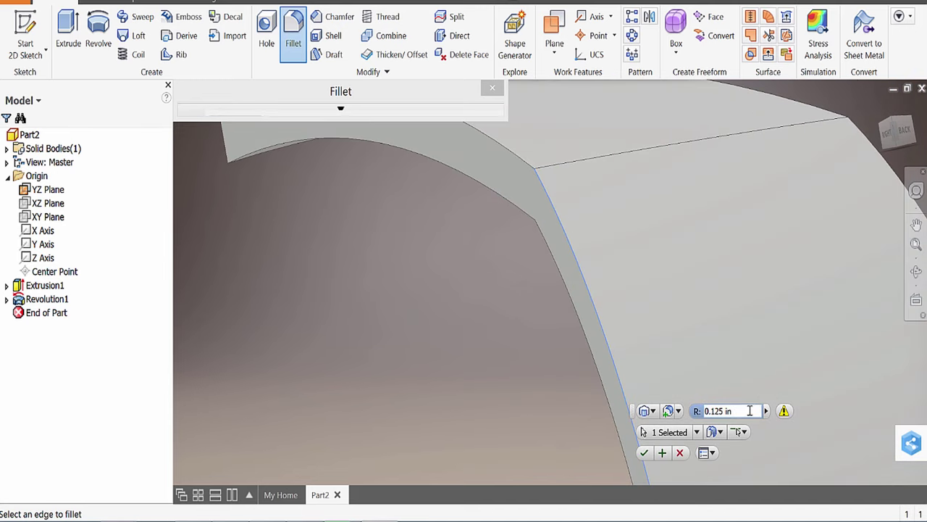
{"action": "left_click", "coordinate": [750, 410]}
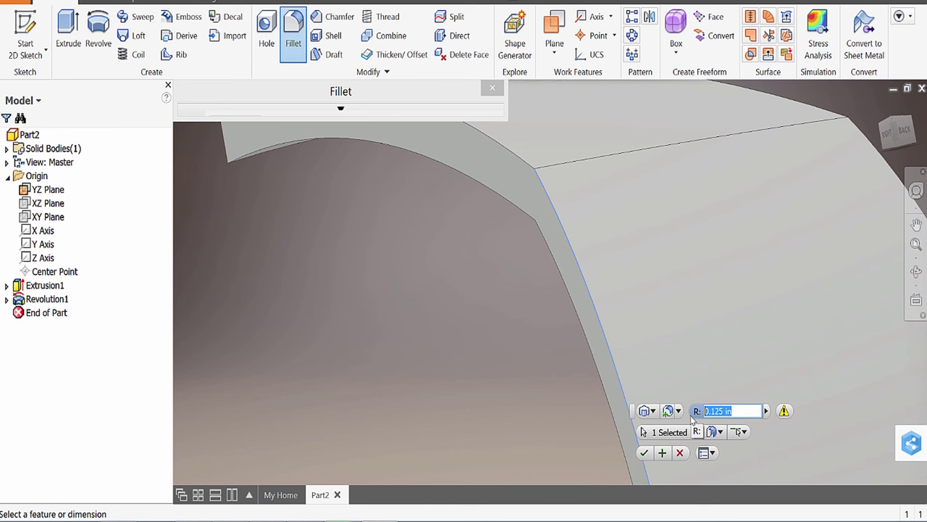
{"action": "type", "text": ".01"}
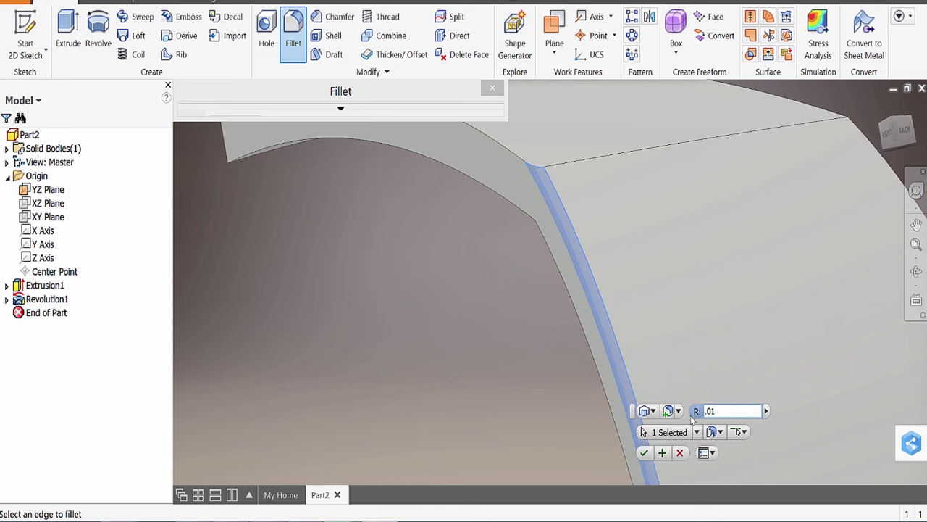
Increase the fillet radius on the strip's selected outer edge to 0.04 in
{"action": "middle_click_drag", "start_coordinate": [635, 259], "coordinate": [724, 271], "text": "shift"}
{"action": "scroll", "coordinate": [529, 260], "scroll_direction": "up", "scroll_amount": 3}
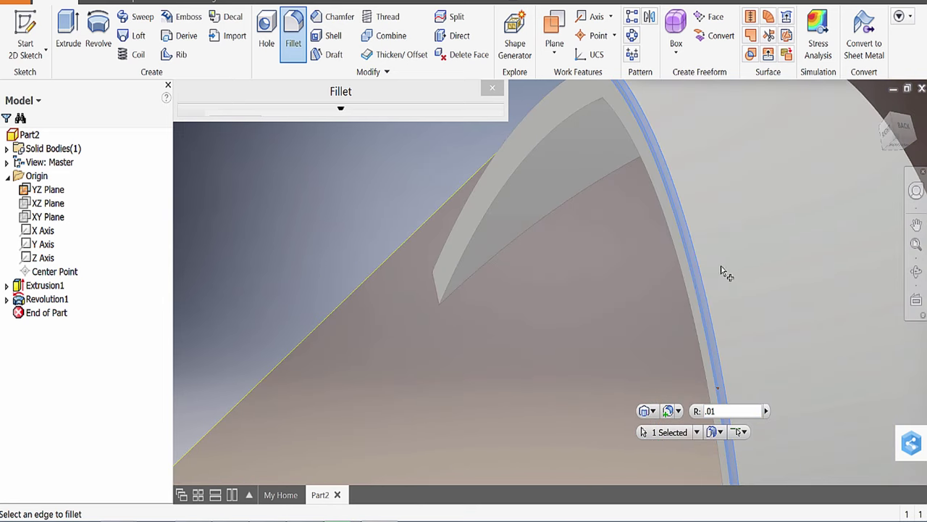
{"action": "scroll", "coordinate": [725, 275], "scroll_direction": "up", "scroll_amount": 3}
{"action": "left_click", "coordinate": [736, 412]}
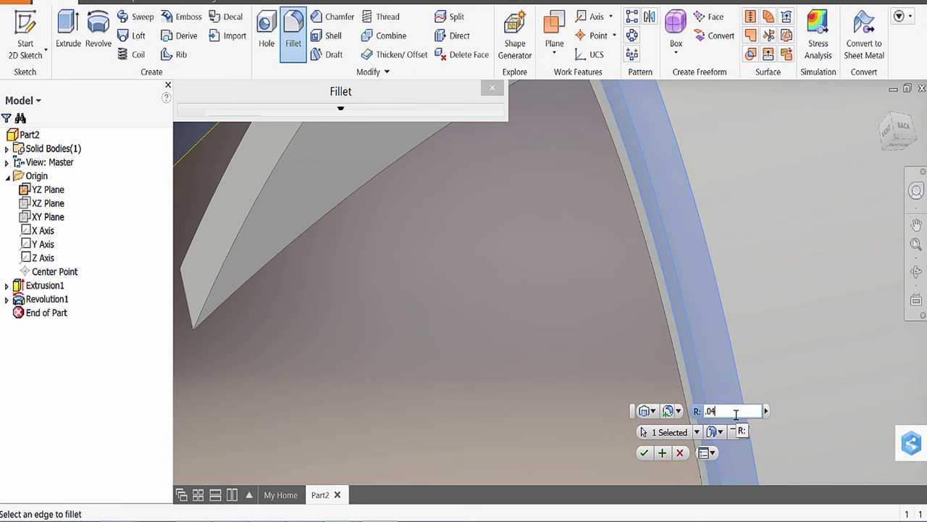
Add the opposite outer side edge and both outer side edges of the strip's upper section to the fillet
{"action": "scroll", "coordinate": [736, 413], "scroll_direction": "down", "scroll_amount": 2}
{"action": "middle_click_drag", "start_coordinate": [737, 393], "coordinate": [406, 314]}
{"action": "scroll", "coordinate": [431, 312], "scroll_direction": "up", "scroll_amount": 5}
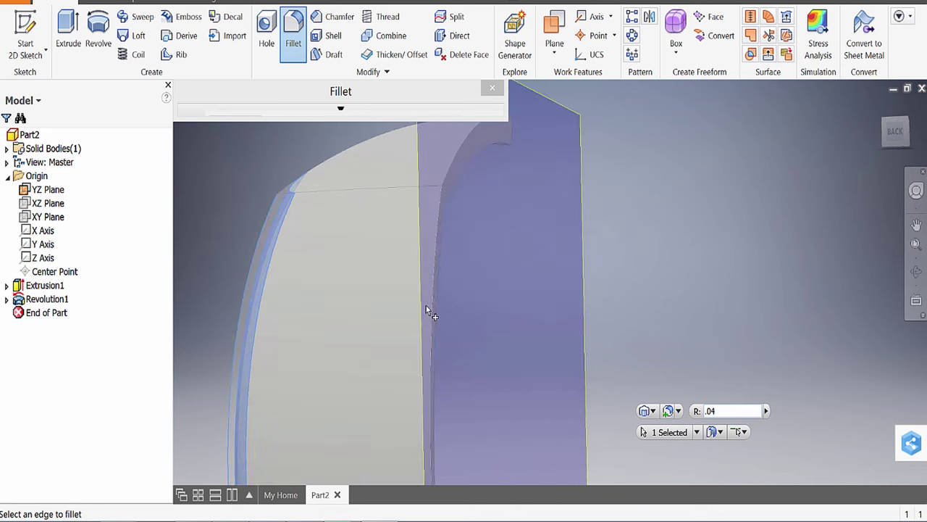
{"action": "left_click", "coordinate": [440, 307]}
{"action": "middle_click_drag", "start_coordinate": [449, 336], "coordinate": [542, 404], "text": "shift"}
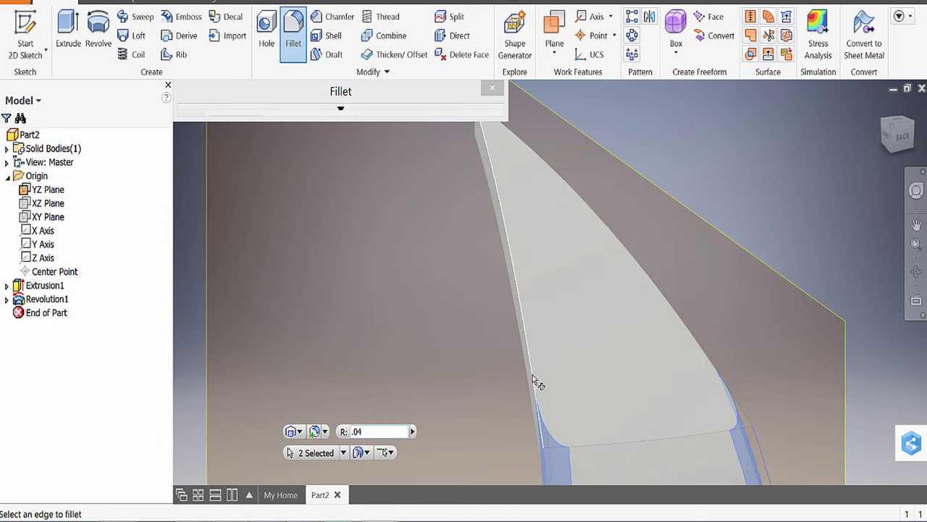
{"action": "left_click", "coordinate": [533, 375]}
{"action": "left_click", "coordinate": [713, 371]}
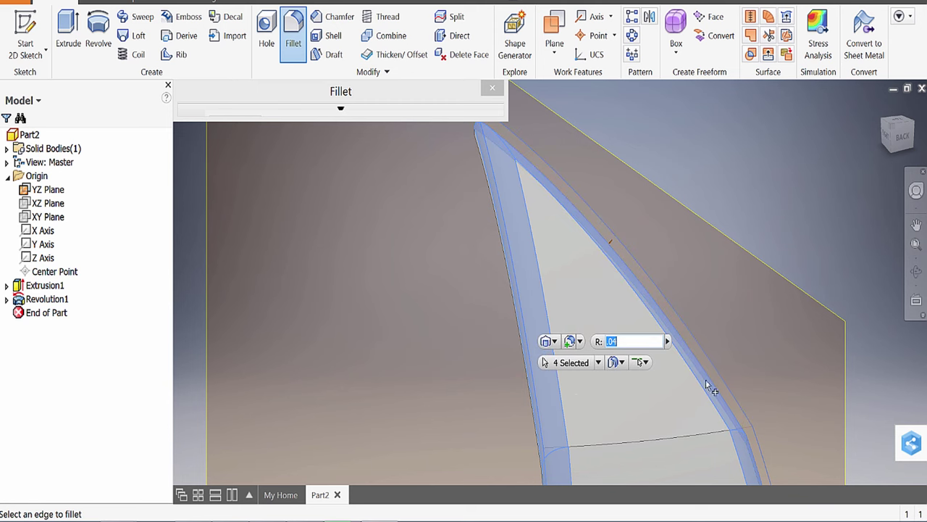
Set the fillet radius back to 0.04 in after trying 1, and create the fillet on the strip's four selected outer edges
{"action": "middle_click_drag", "start_coordinate": [710, 384], "coordinate": [688, 269], "text": "shift"}
{"action": "scroll", "coordinate": [714, 338], "scroll_direction": "down", "scroll_amount": 5}
{"action": "middle_click_drag", "start_coordinate": [714, 337], "coordinate": [716, 325], "text": "shift"}
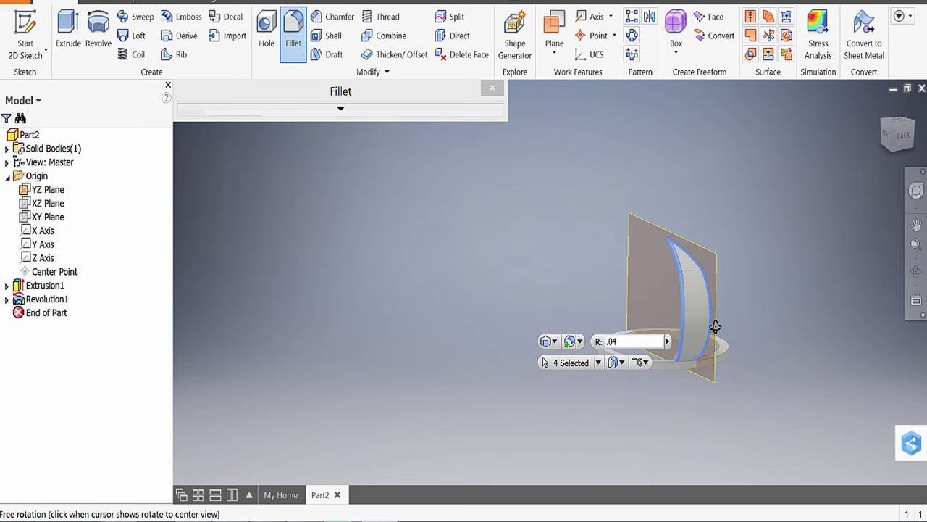
{"action": "scroll", "coordinate": [694, 289], "scroll_direction": "up", "scroll_amount": 5}
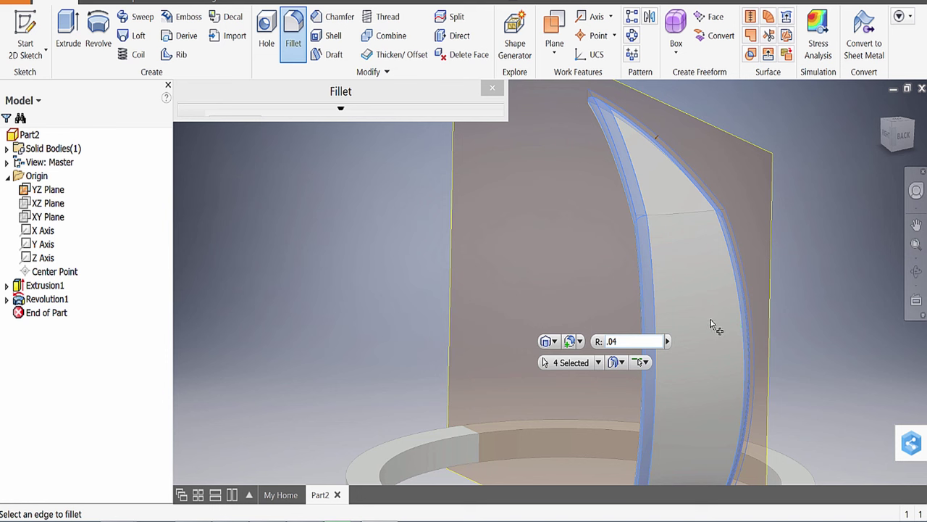
{"action": "mouse_move", "coordinate": [619, 338]}
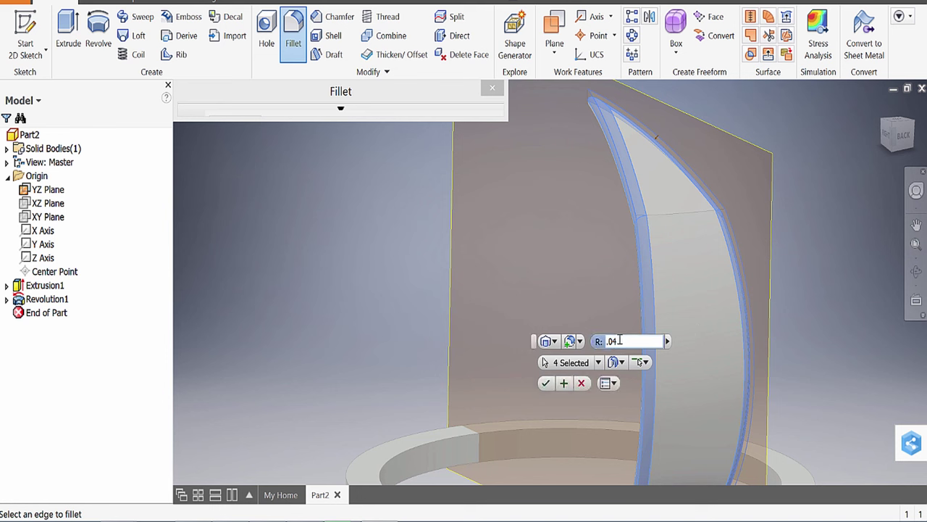
{"action": "left_click", "coordinate": [622, 342]}
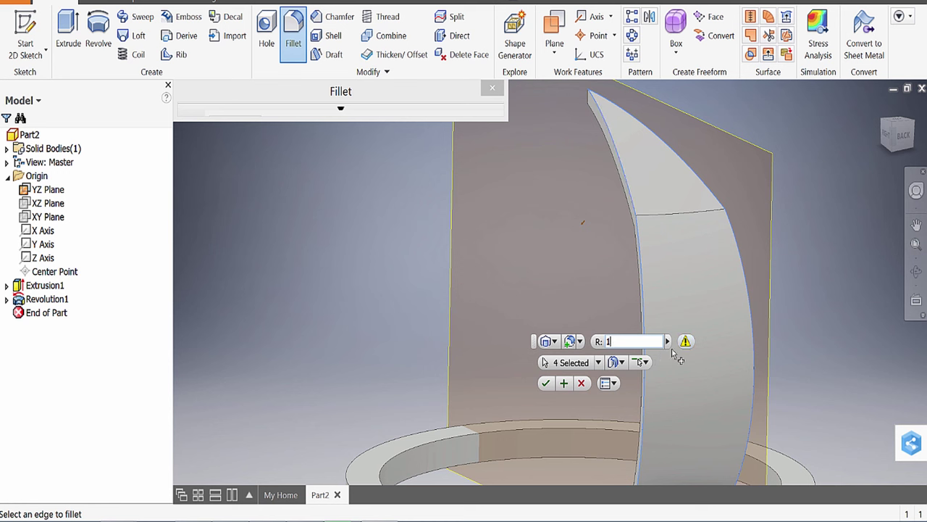
{"action": "left_click", "coordinate": [650, 343]}
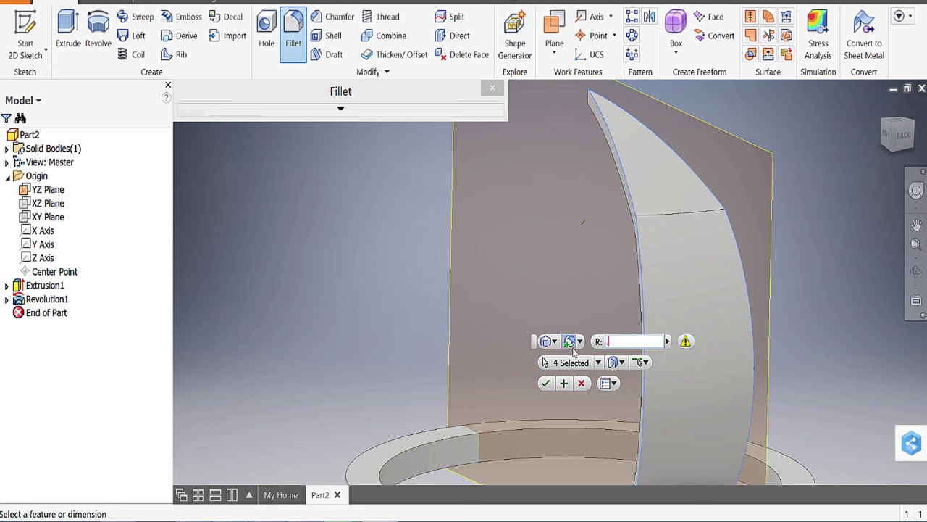
{"action": "type", "text": ".04"}
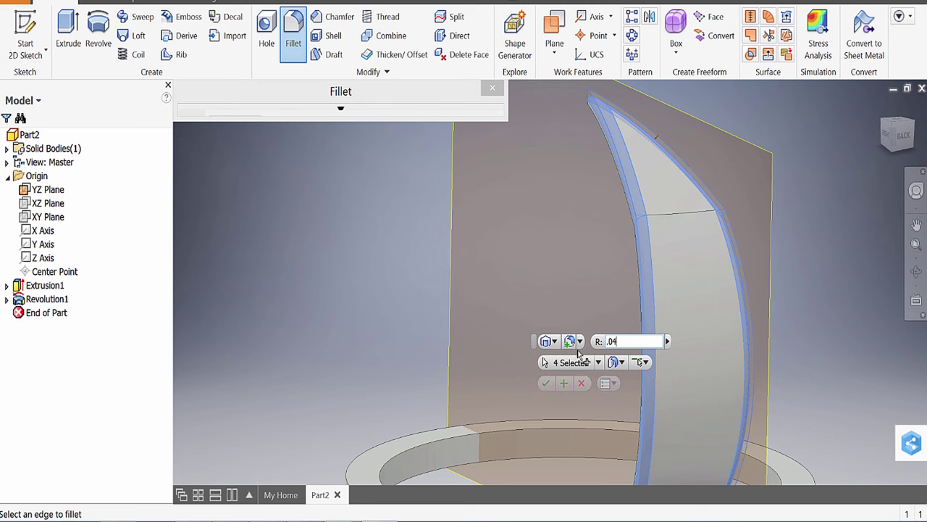
{"action": "left_click", "coordinate": [545, 383]}
Set up a circular pattern of the revolved strip and its fillet, using the ring's circular face as the rotation axis
{"action": "middle_click_drag", "start_coordinate": [690, 324], "coordinate": [595, 288], "text": "shift"}
{"action": "middle_click_drag", "start_coordinate": [680, 280], "coordinate": [742, 370], "text": "shift"}
{"action": "scroll", "coordinate": [742, 366], "scroll_direction": "down", "scroll_amount": 5}
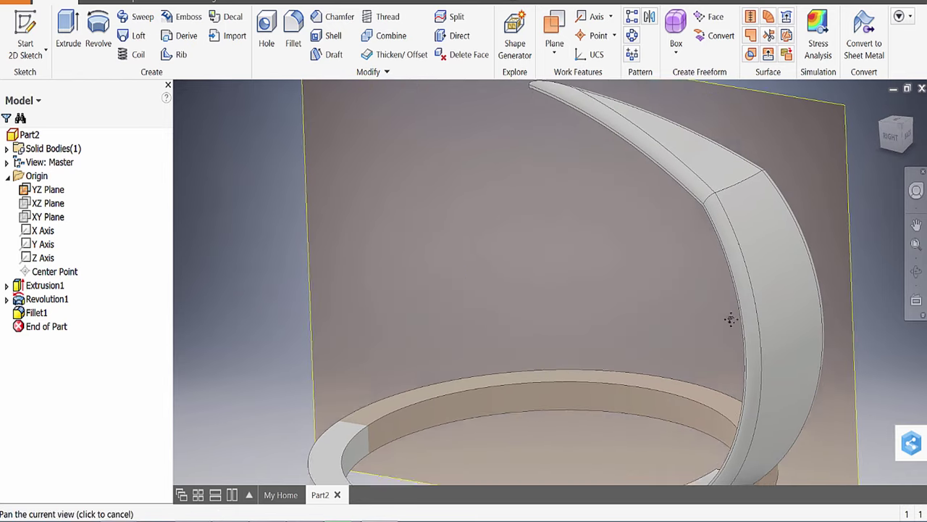
{"action": "middle_click_drag", "start_coordinate": [745, 321], "coordinate": [703, 321], "text": "shift"}
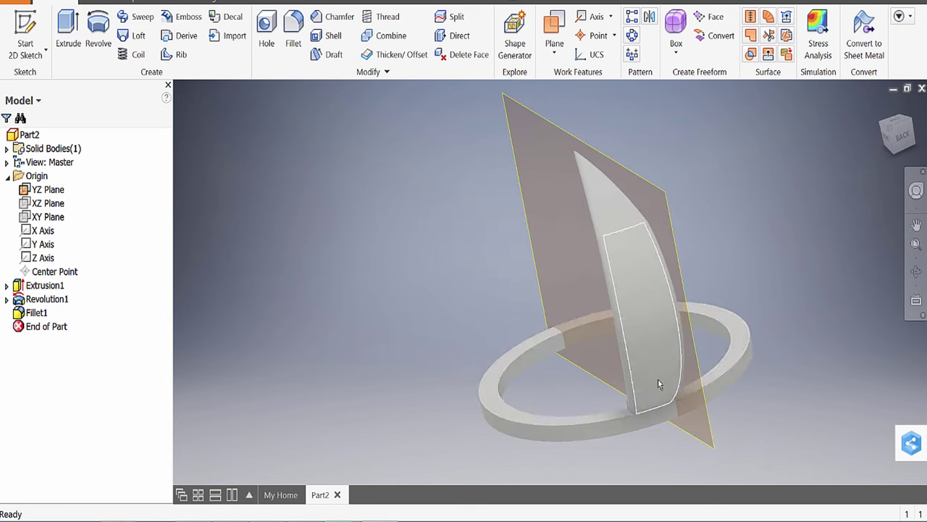
{"action": "middle_click_drag", "start_coordinate": [658, 383], "coordinate": [571, 375], "text": "shift"}
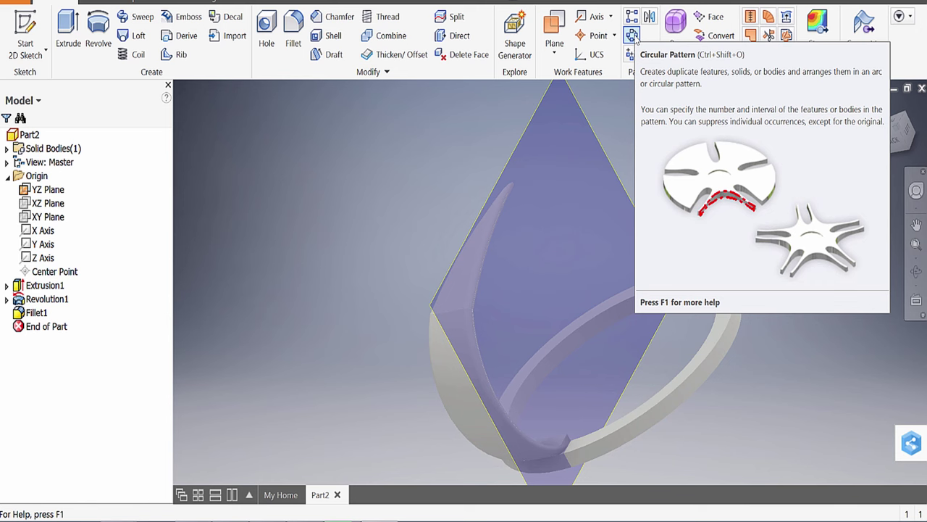
{"action": "left_click", "coordinate": [631, 35]}
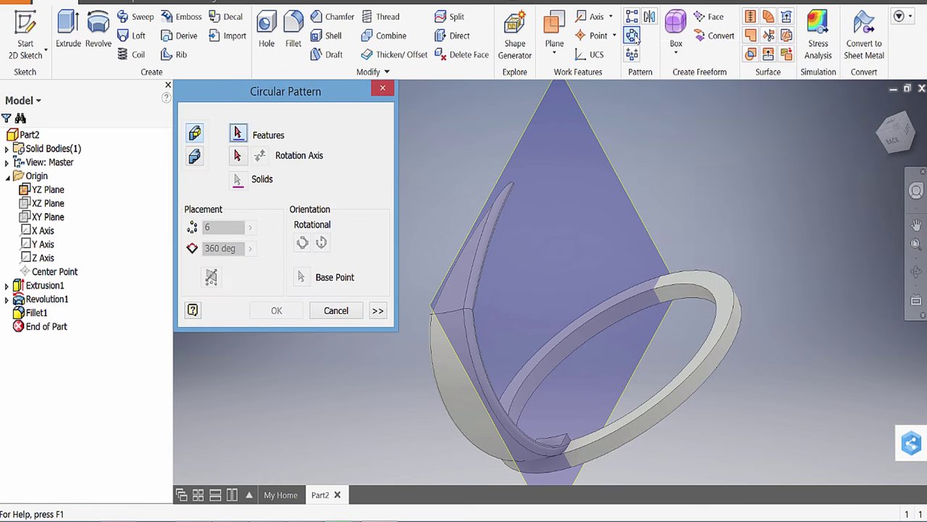
{"action": "middle_click_drag", "start_coordinate": [542, 198], "coordinate": [540, 217], "text": "shift"}
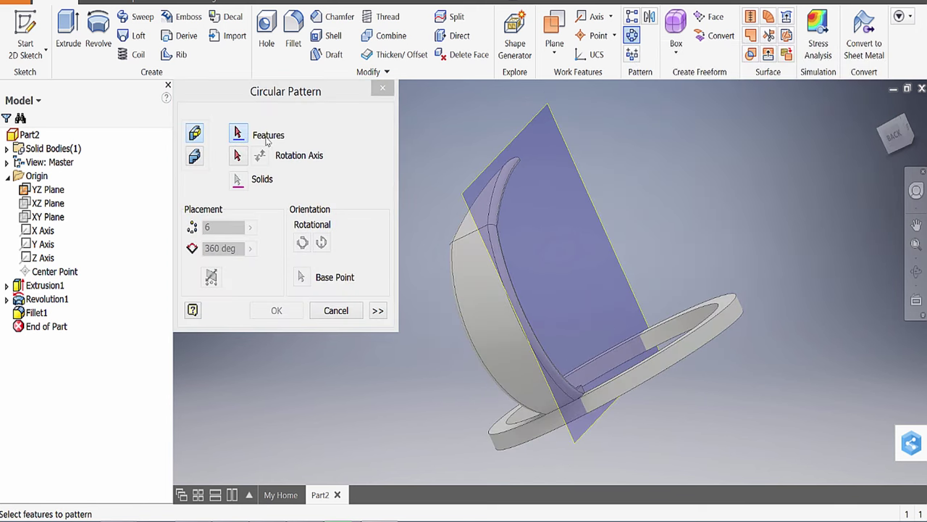
{"action": "left_click", "coordinate": [487, 281]}
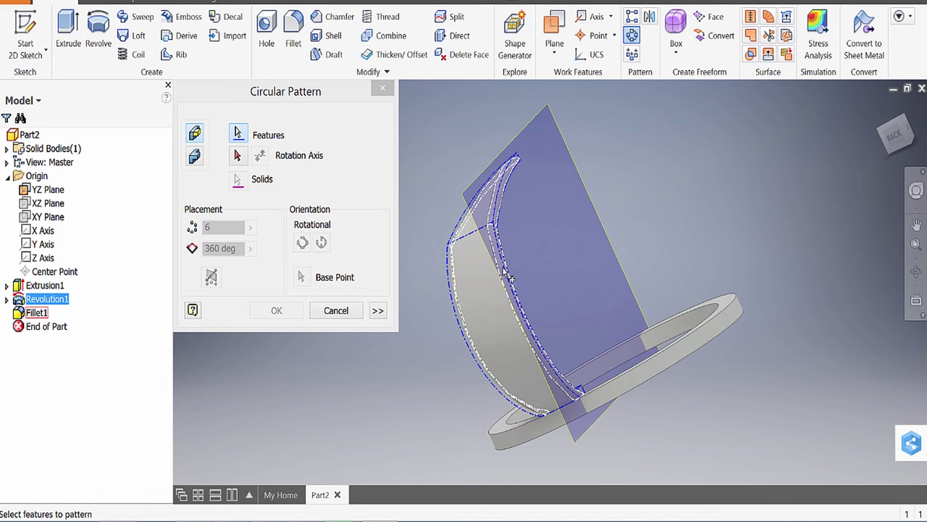
{"action": "left_click", "coordinate": [510, 279]}
{"action": "middle_click_drag", "start_coordinate": [448, 287], "coordinate": [548, 244], "text": "shift"}
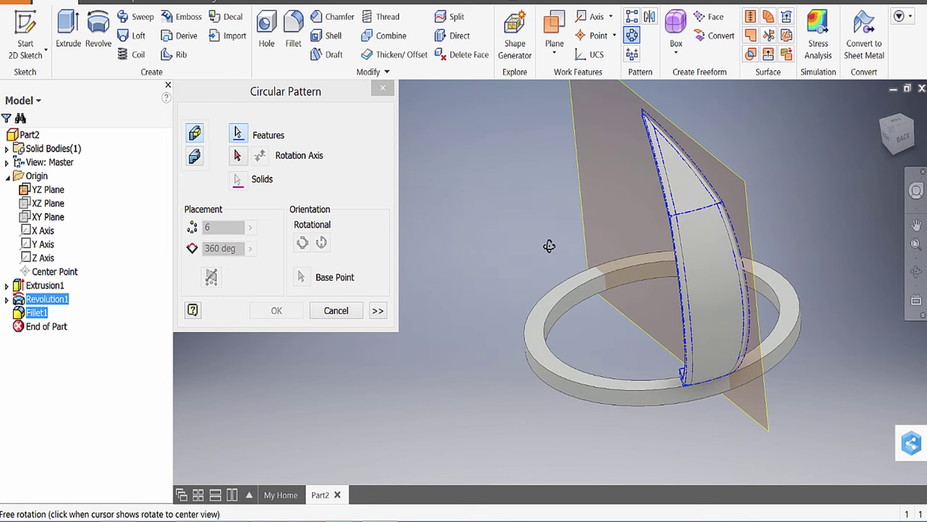
{"action": "left_click", "coordinate": [239, 157]}
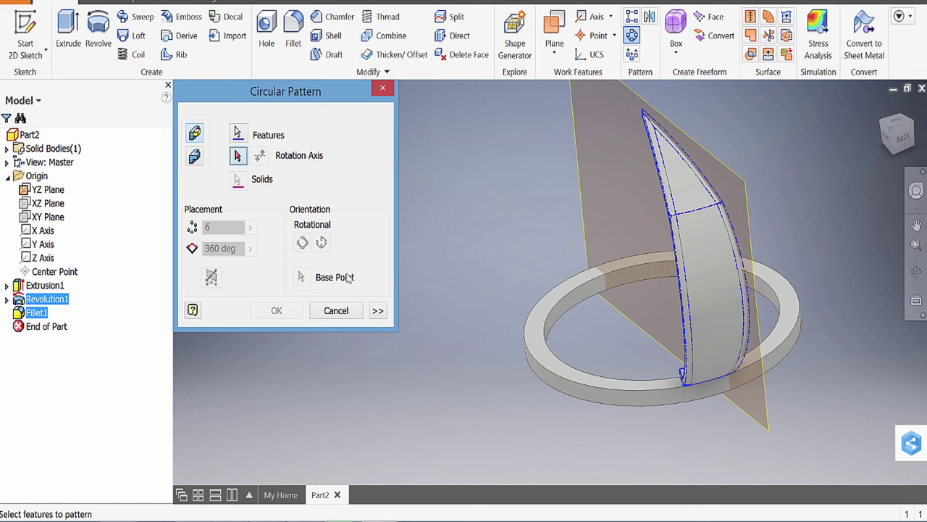
{"action": "left_click", "coordinate": [555, 305]}
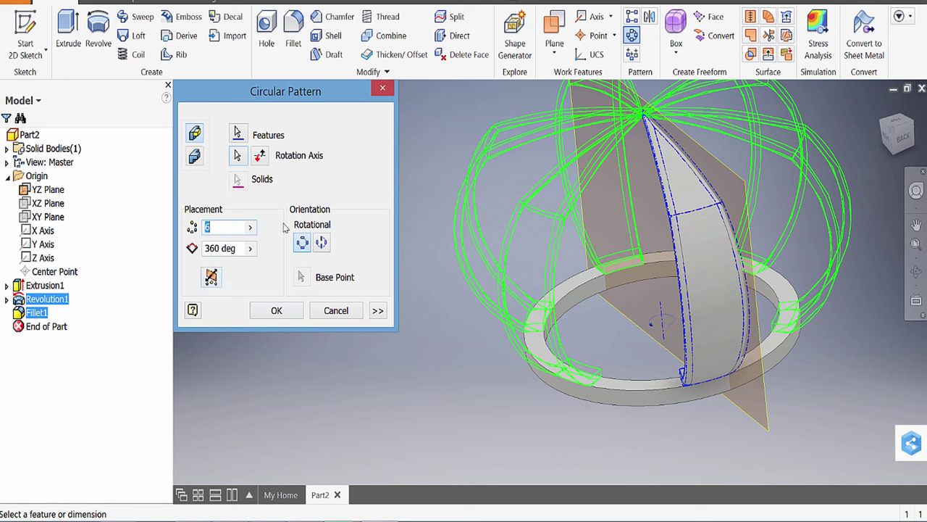
Switch the circular pattern to solids and create it with 18 occurrences over 360 degrees
{"action": "left_click", "coordinate": [227, 231]}
{"action": "double_click", "coordinate": [227, 231]}
{"action": "type", "text": "18"}
{"action": "key", "text": "ctrl+z"}
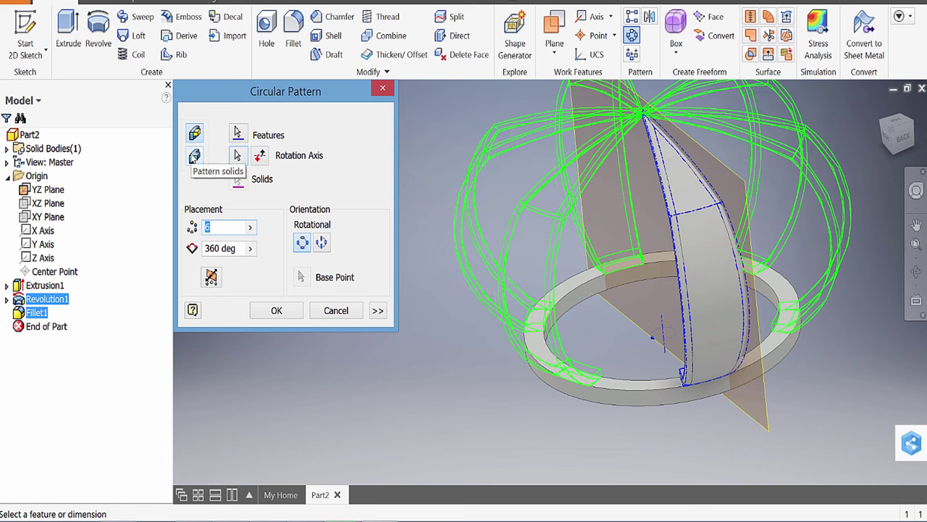
{"action": "left_click", "coordinate": [194, 156]}
{"action": "type", "text": "18"}
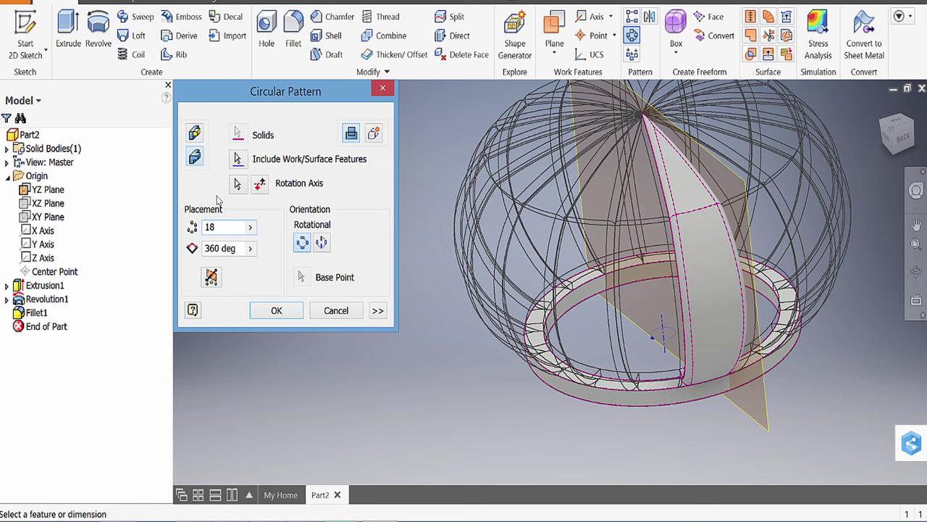
{"action": "left_click", "coordinate": [277, 310]}
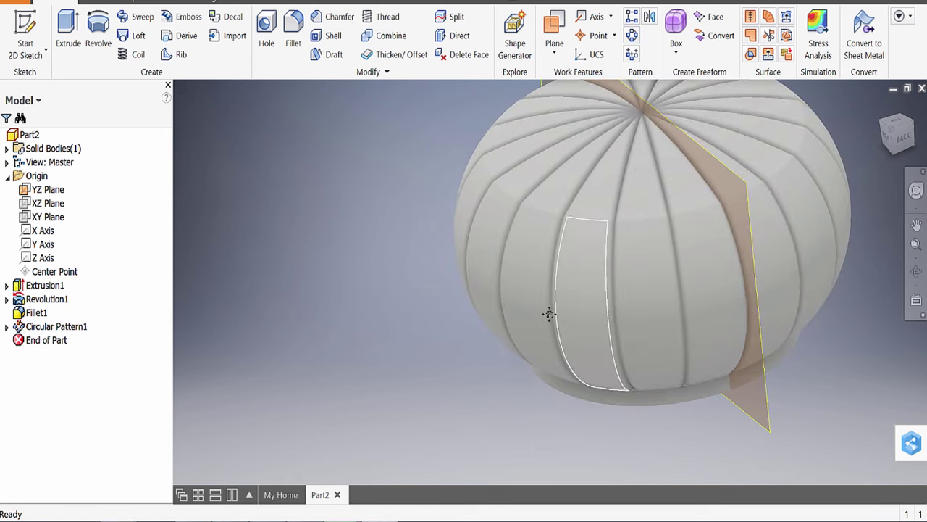
{"action": "middle_click_drag", "start_coordinate": [546, 315], "coordinate": [606, 348]}
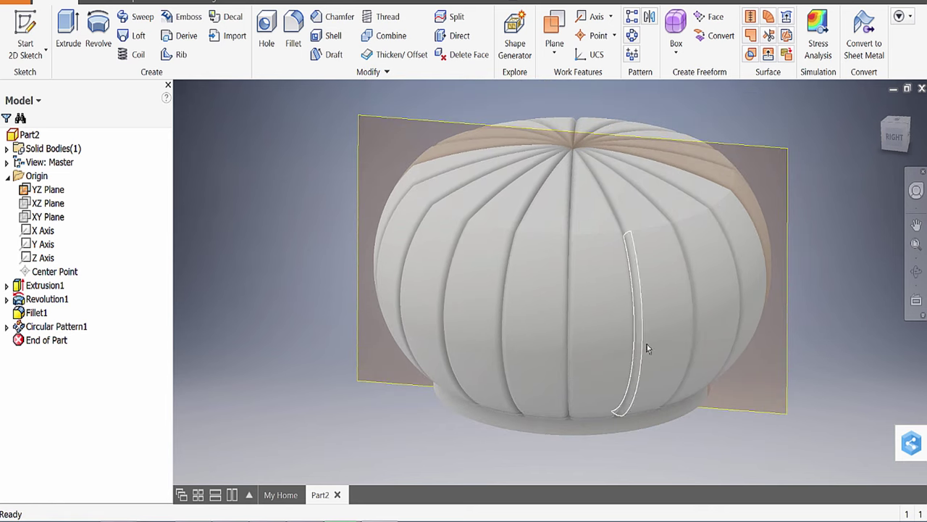